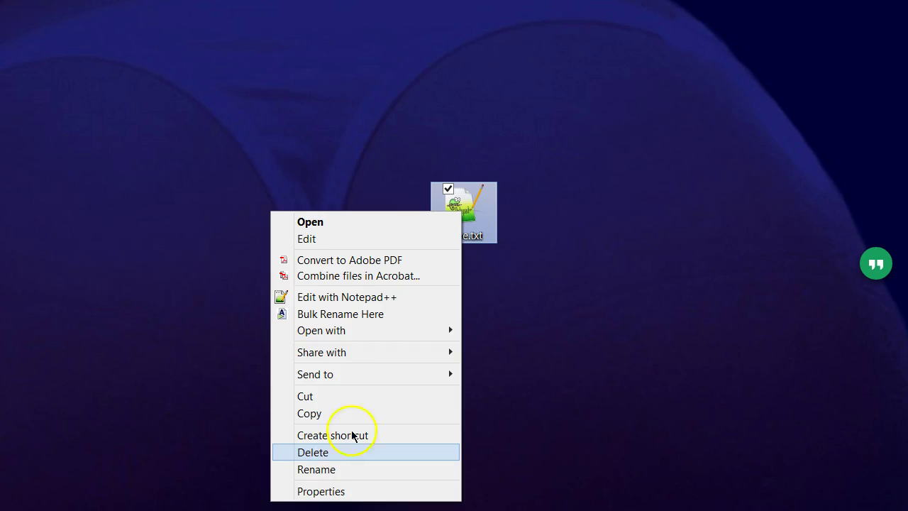
Step: Open dave.txt from the desktop and put the cursor at the end of the "website" line
{"action": "left_click", "coordinate": [607, 226]}
{"action": "double_click", "coordinate": [463, 212]}
{"action": "left_click", "coordinate": [517, 264]}
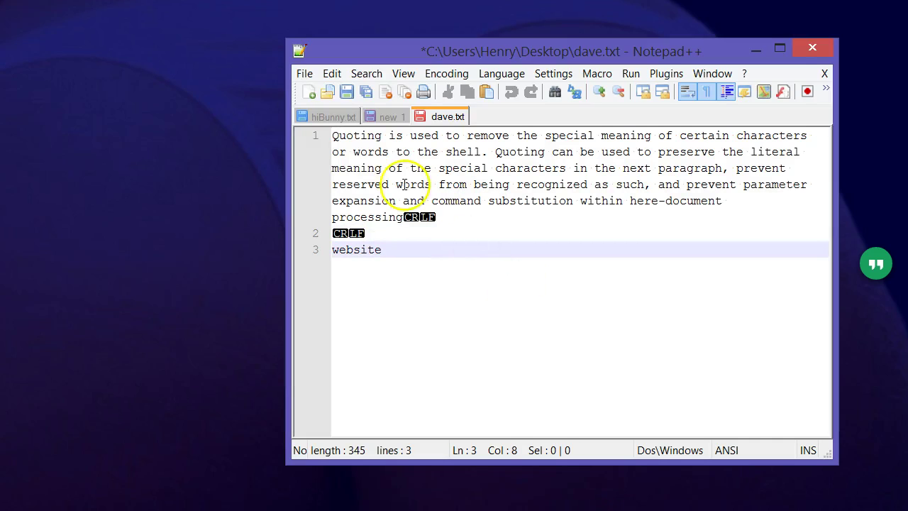
Step: Select the word "Quoting" at the start of the first paragraph and reposition the editor window on the desktop
{"action": "left_click", "coordinate": [348, 139]}
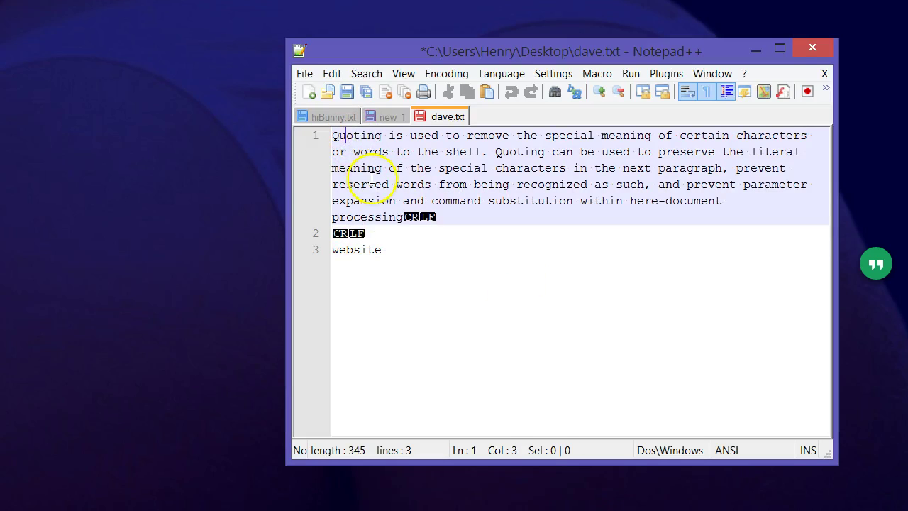
{"action": "double_click", "coordinate": [359, 134]}
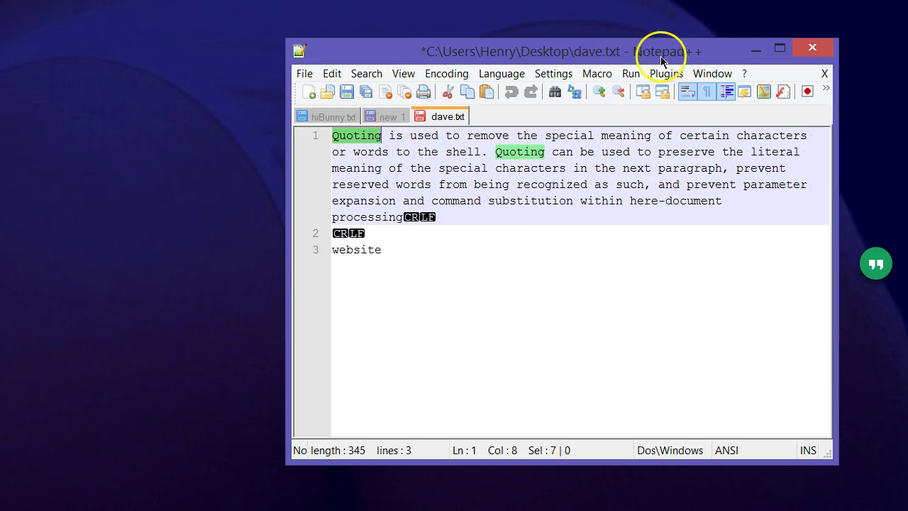
{"action": "left_click_drag", "start_coordinate": [665, 50], "coordinate": [600, 50]}
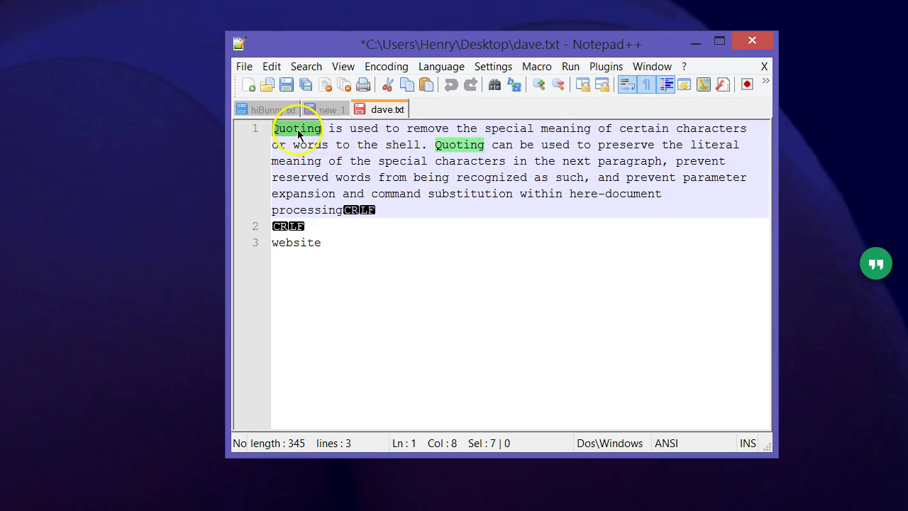
Step: Select the first paragraph's text as one range from "is" through "here-document", and clear the selection
{"action": "left_click", "coordinate": [335, 129]}
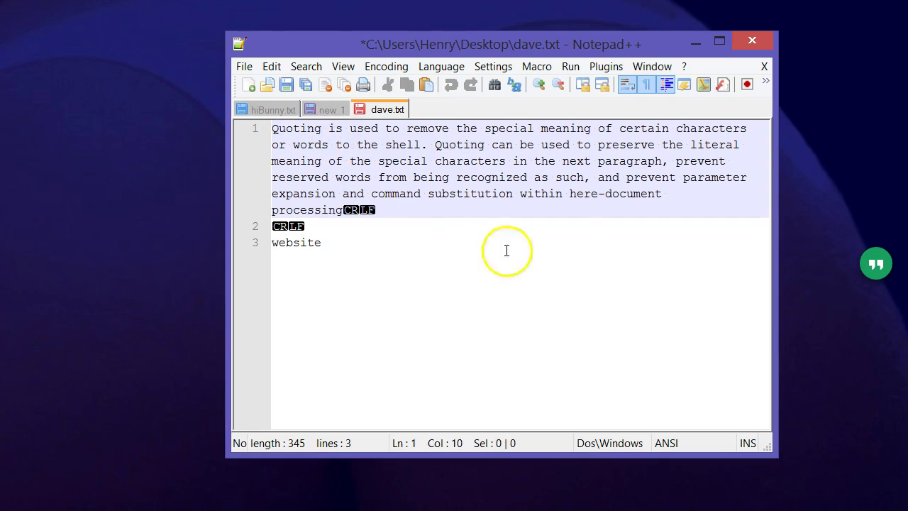
{"action": "left_click", "coordinate": [668, 193], "text": "shift"}
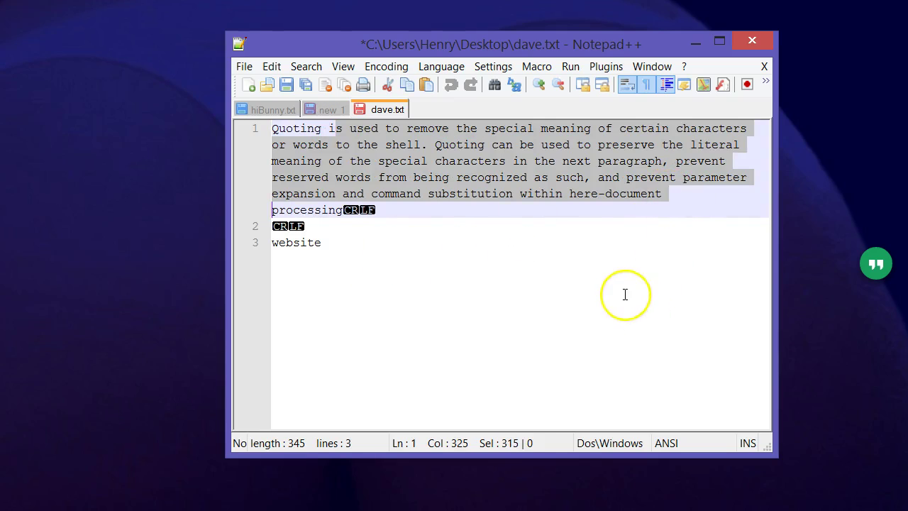
{"action": "left_click", "coordinate": [520, 194]}
{"action": "right_click", "coordinate": [466, 161]}
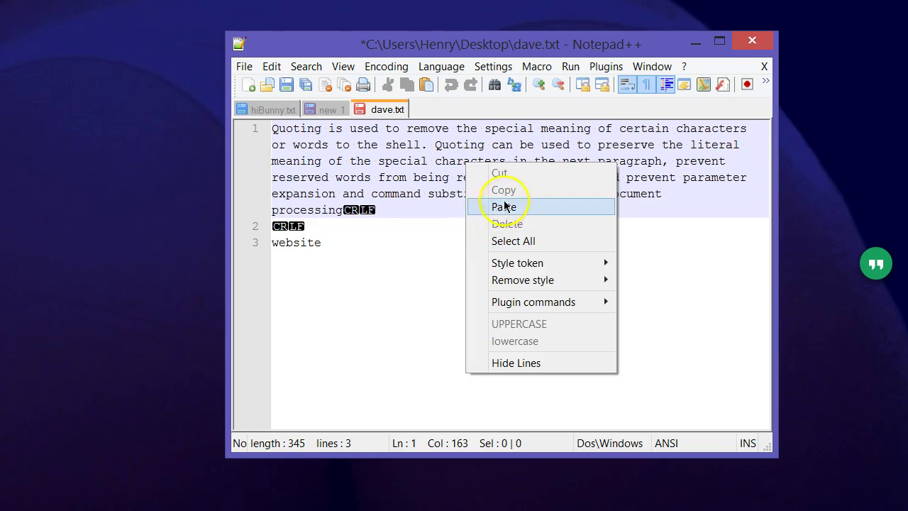
{"action": "left_click", "coordinate": [369, 200]}
Step: Copy the passage "ecial characters in the next paragraph, prevent reserved words from being recogni" and paste it after "website", separated by a space
{"action": "left_click_drag", "start_coordinate": [392, 161], "coordinate": [505, 170]}
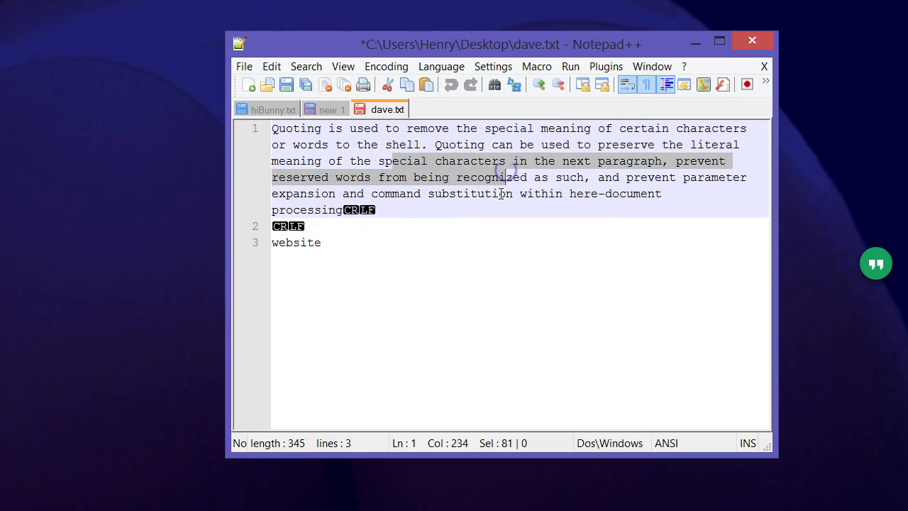
{"action": "right_click", "coordinate": [473, 165]}
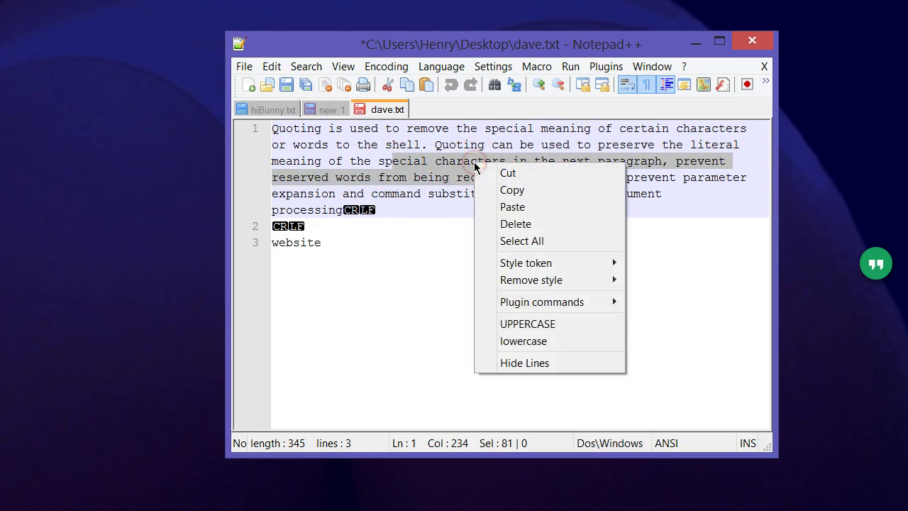
{"action": "left_click", "coordinate": [512, 189]}
{"action": "left_click", "coordinate": [365, 243]}
{"action": "right_click", "coordinate": [366, 245]}
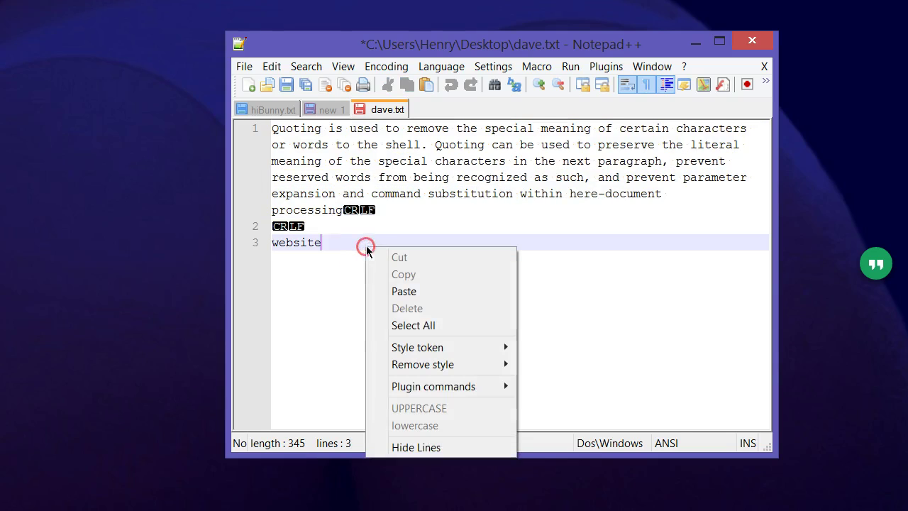
{"action": "left_click", "coordinate": [410, 291]}
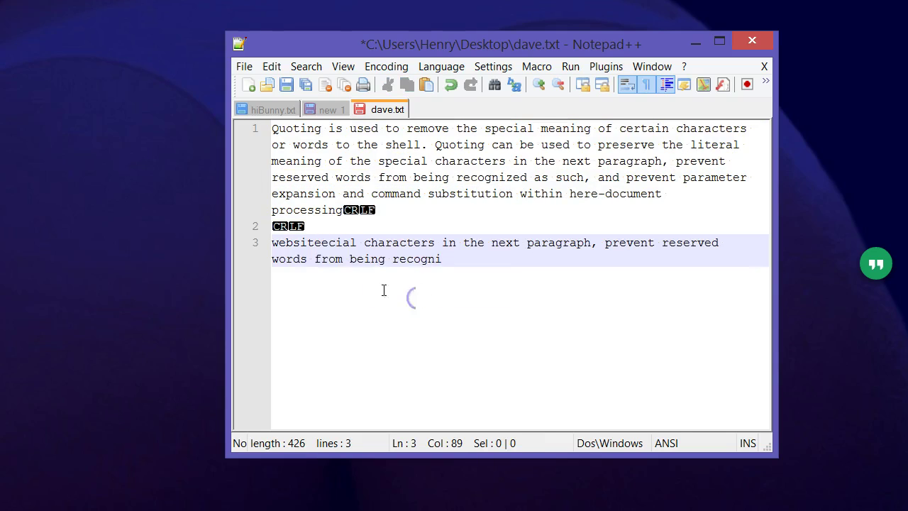
{"action": "left_click", "coordinate": [322, 243]}
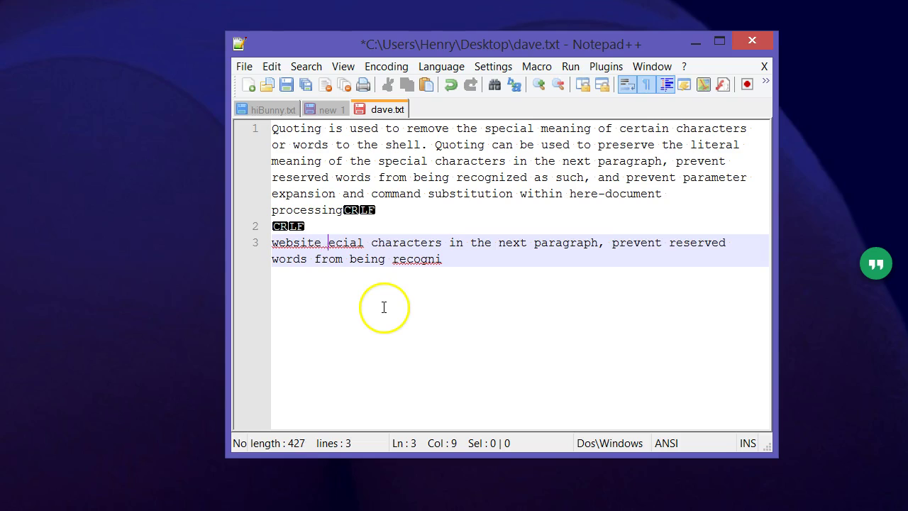
Step: Close the editor and reopen dave.txt from the desktop, closing its window again after viewing it
{"action": "left_click", "coordinate": [754, 42]}
{"action": "left_click", "coordinate": [447, 215]}
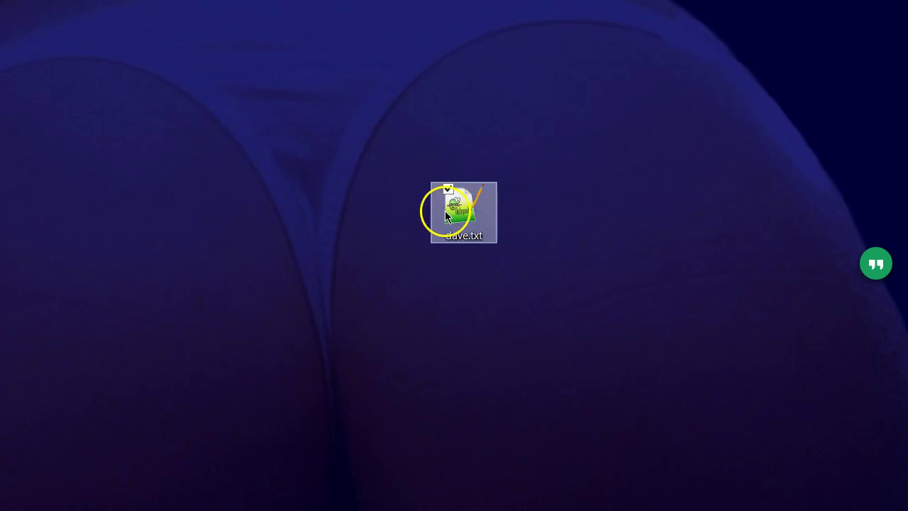
{"action": "double_click", "coordinate": [457, 215]}
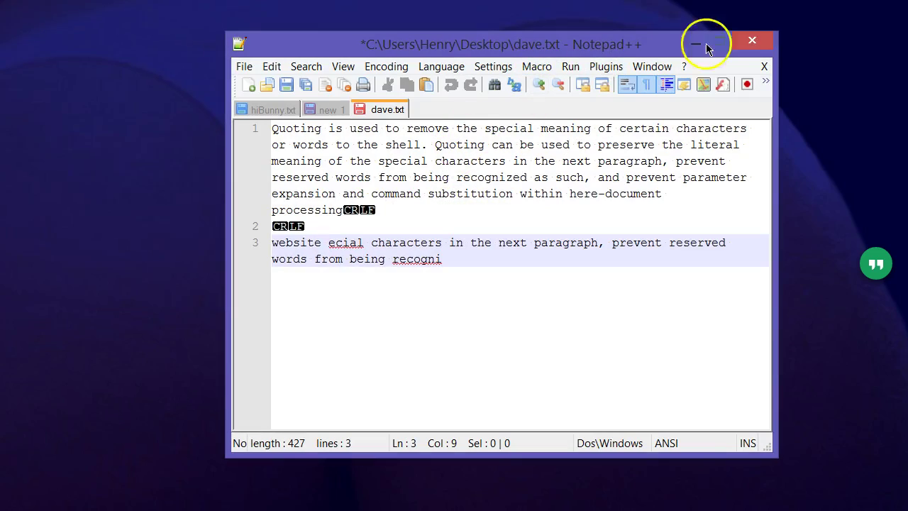
{"action": "left_click", "coordinate": [754, 40]}
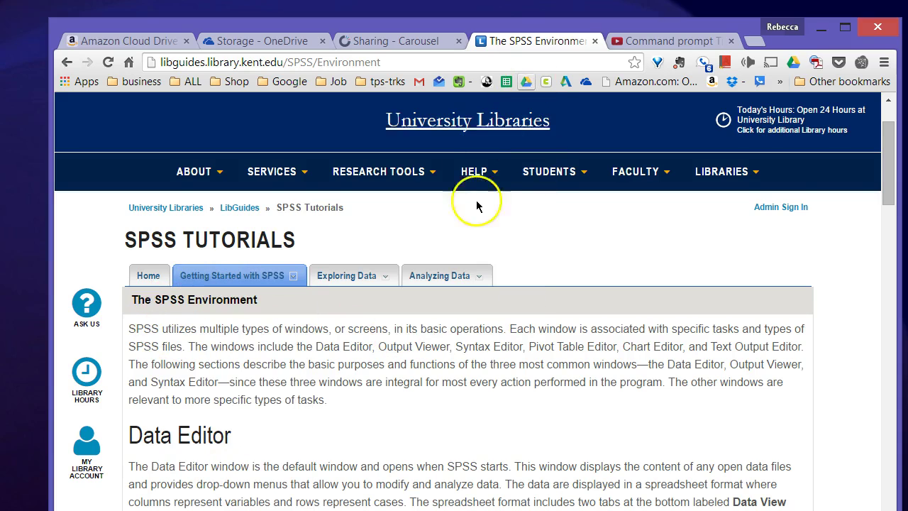
Step: Look through the Data Editor and Output Viewer sections of the SPSS Environment page in the browser
{"action": "scroll", "coordinate": [428, 300], "scroll_direction": "down", "scroll_amount": 7}
{"action": "scroll", "coordinate": [488, 303], "scroll_direction": "up", "scroll_amount": 2}
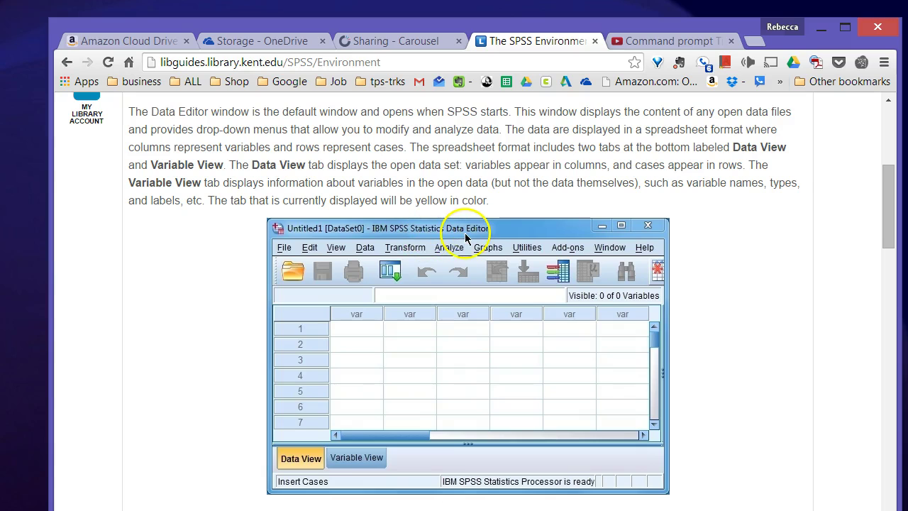
{"action": "scroll", "coordinate": [465, 237], "scroll_direction": "down", "scroll_amount": 5}
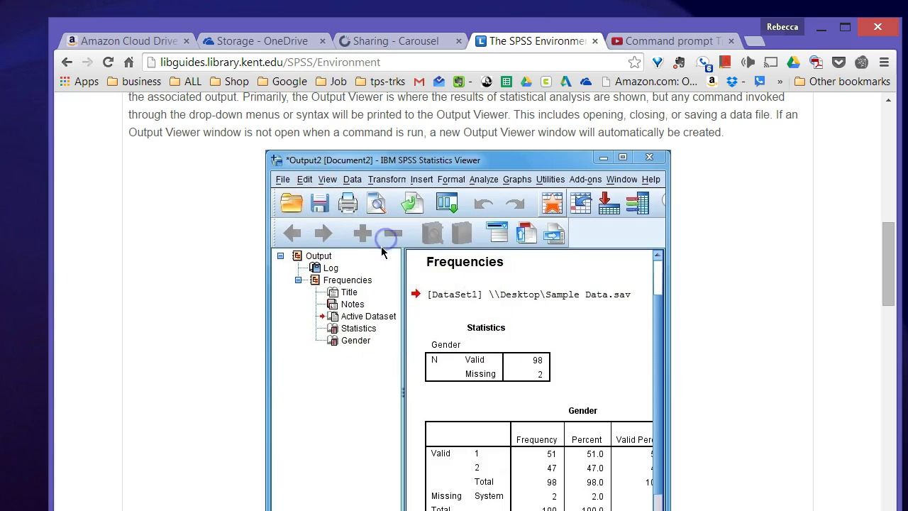
{"action": "scroll", "coordinate": [507, 314], "scroll_direction": "down", "scroll_amount": 2}
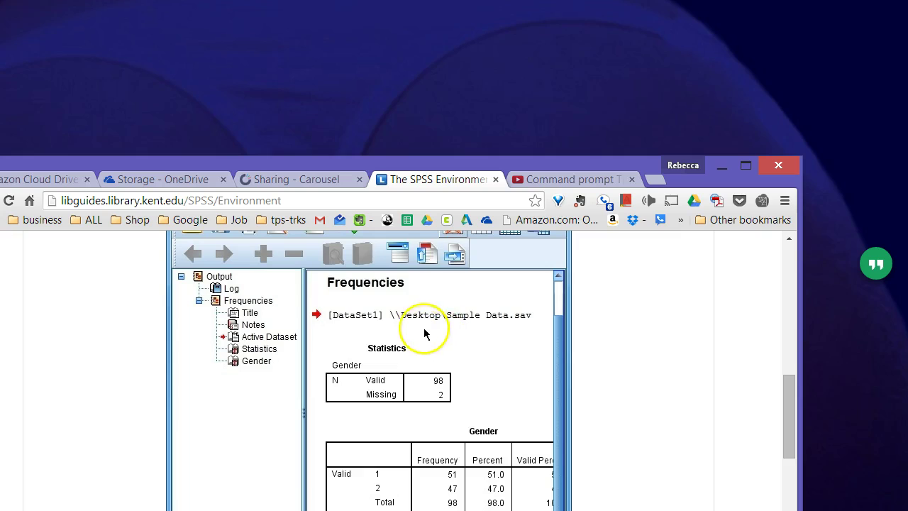
{"action": "right_click", "coordinate": [368, 99]}
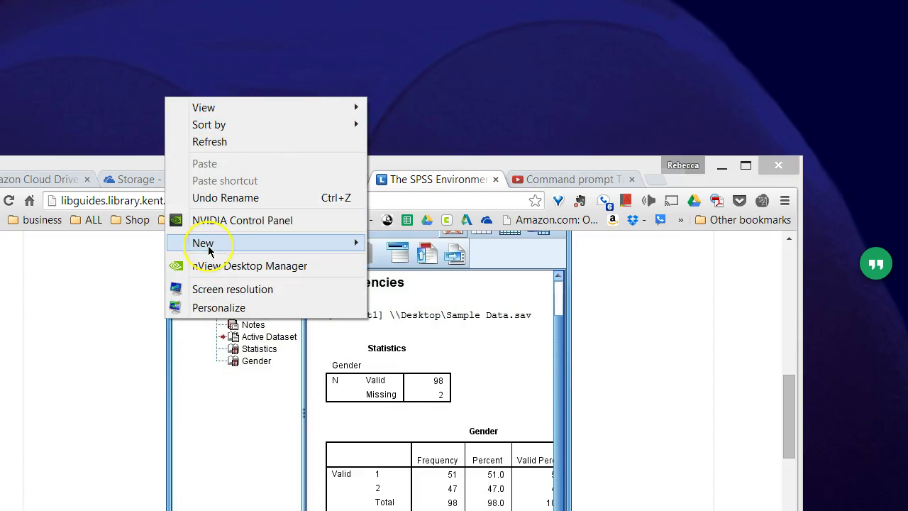
{"action": "mouse_move", "coordinate": [209, 247]}
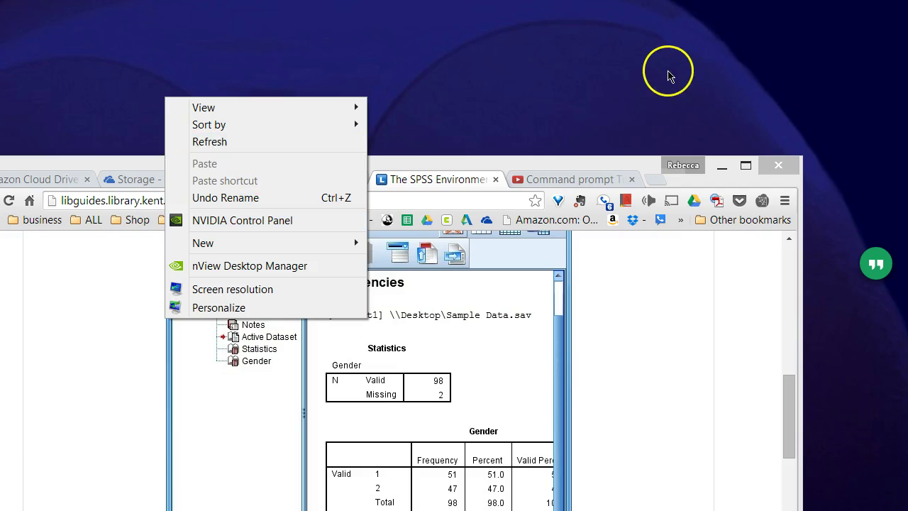
{"action": "left_click", "coordinate": [664, 84]}
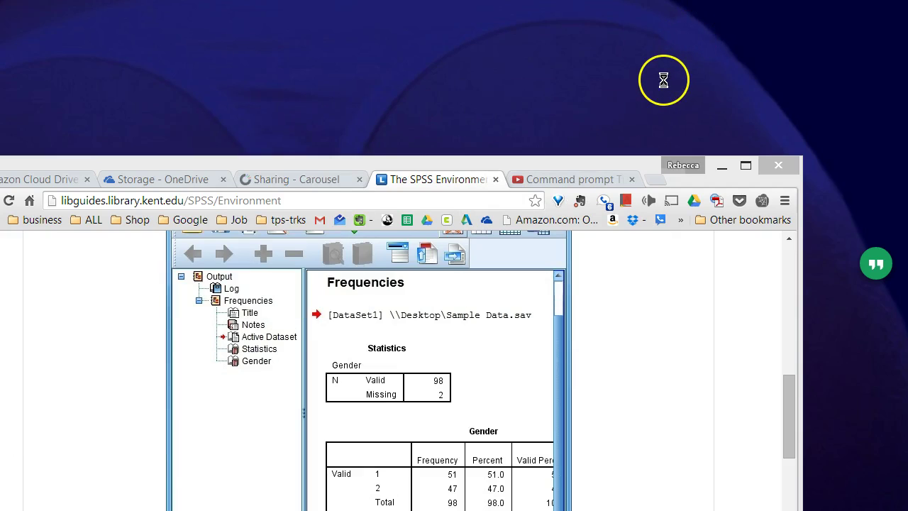
{"action": "right_click", "coordinate": [663, 83]}
{"action": "key", "text": "Escape"}
Step: Create a new folder on the desktop named "Sample Data.sav"
{"action": "right_click", "coordinate": [663, 80]}
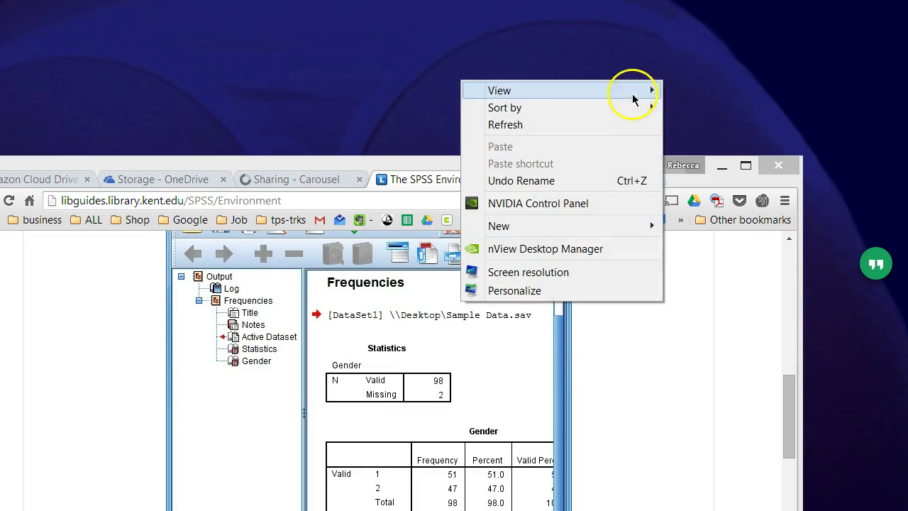
{"action": "mouse_move", "coordinate": [582, 232]}
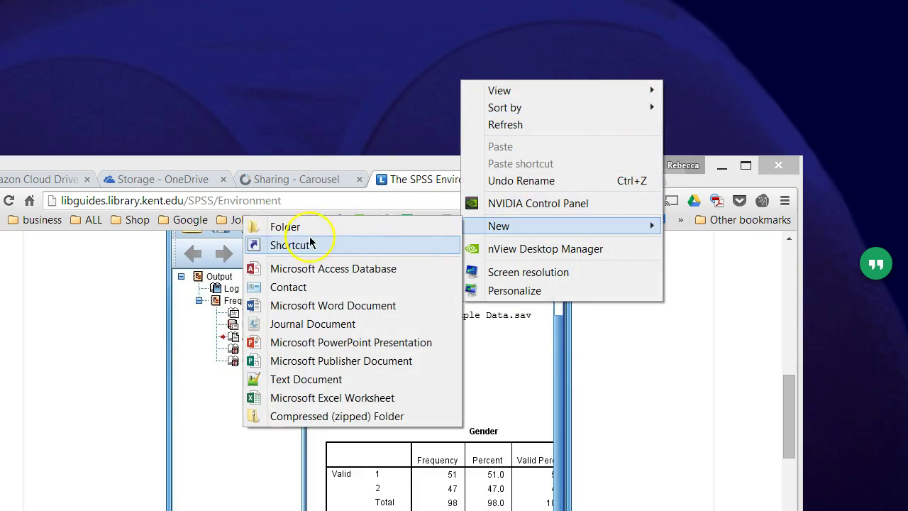
{"action": "left_click", "coordinate": [284, 228]}
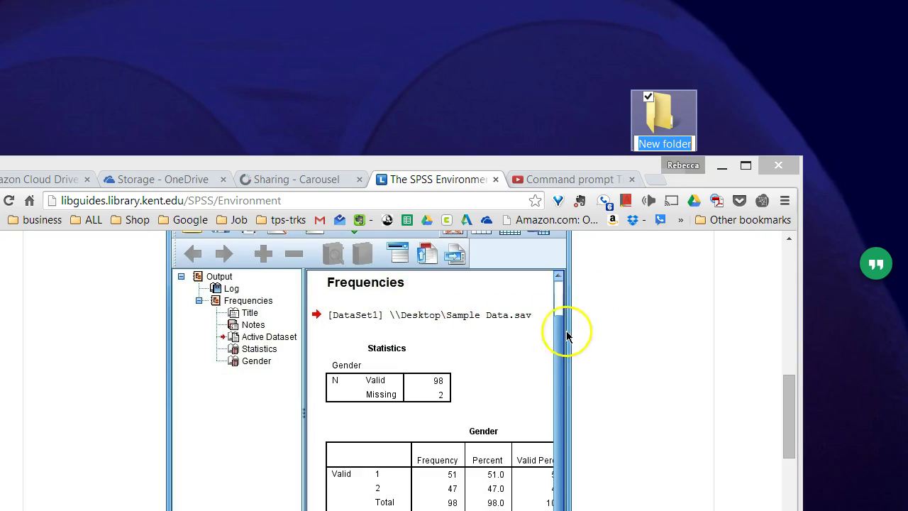
{"action": "type", "text": "s"}
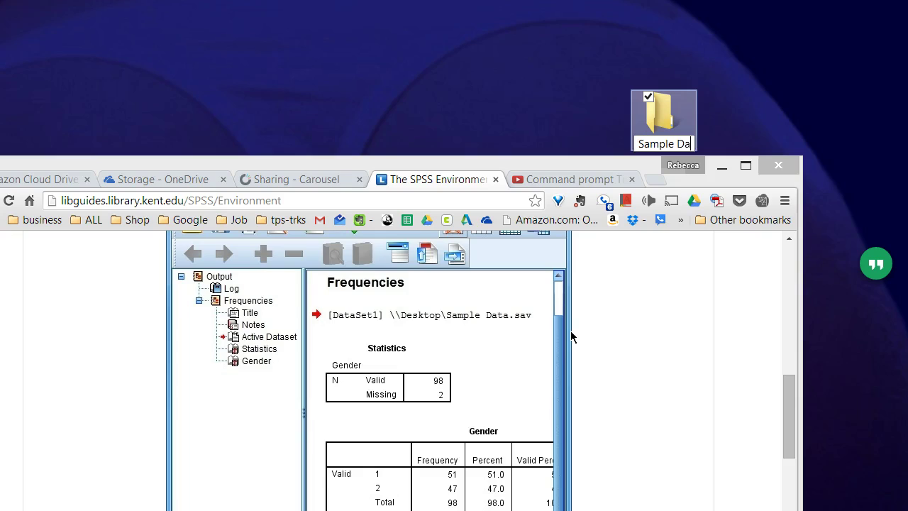
{"action": "key", "text": "Return"}
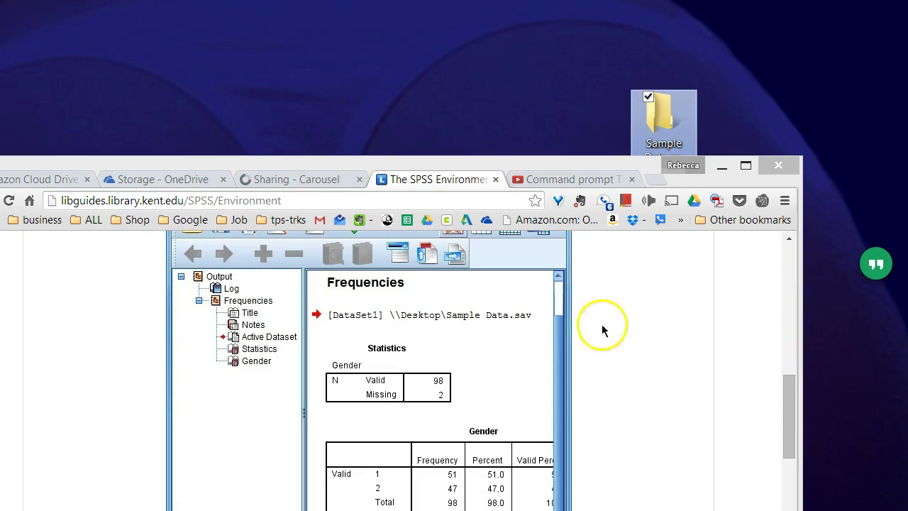
Step: Move the new folder to another spot on the desktop and lower the browser window to uncover its full name
{"action": "left_click_drag", "start_coordinate": [658, 113], "coordinate": [561, 104]}
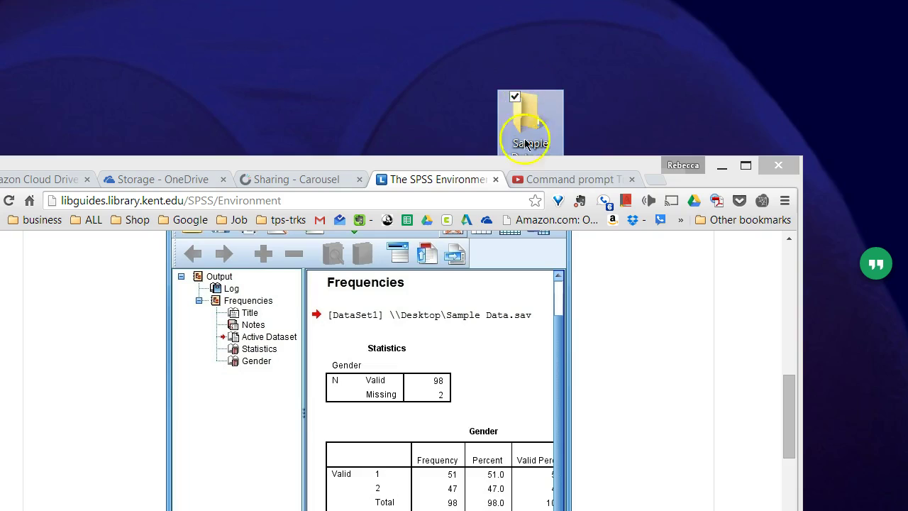
{"action": "left_click_drag", "start_coordinate": [547, 169], "coordinate": [544, 200]}
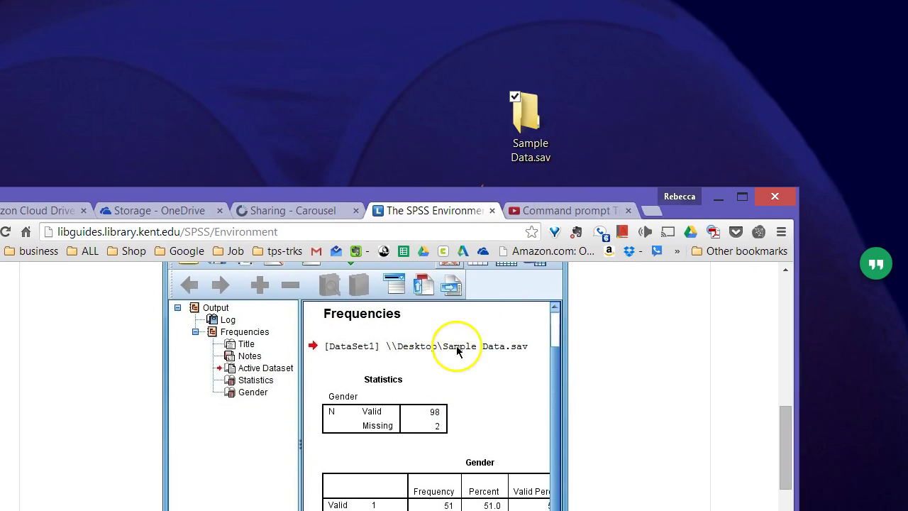
Step: Open the Sample Data.sav folder and place its window below the folder's desktop icon
{"action": "left_click", "coordinate": [521, 125]}
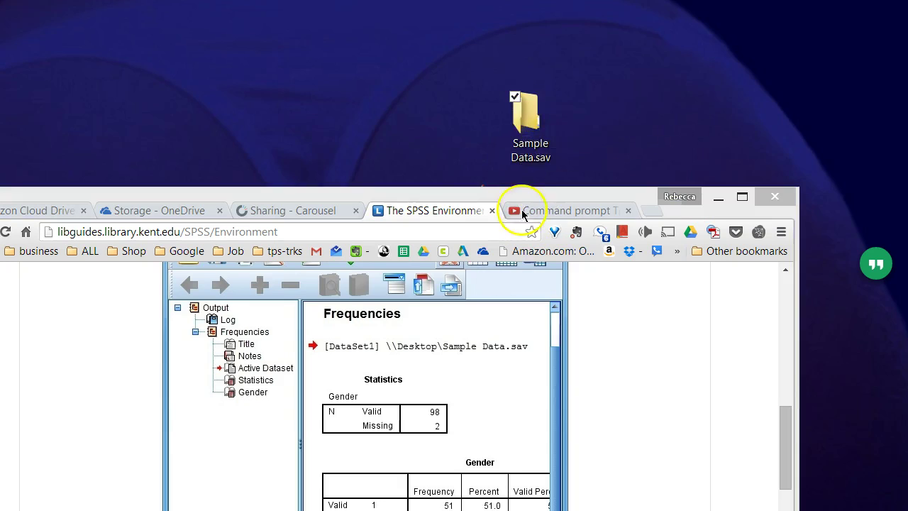
{"action": "double_click", "coordinate": [524, 152]}
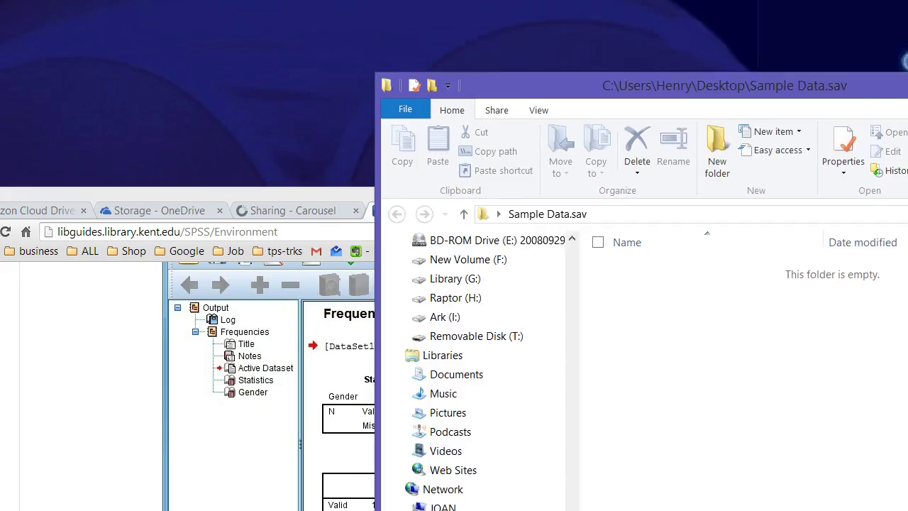
{"action": "left_click_drag", "start_coordinate": [904, 84], "coordinate": [596, 202]}
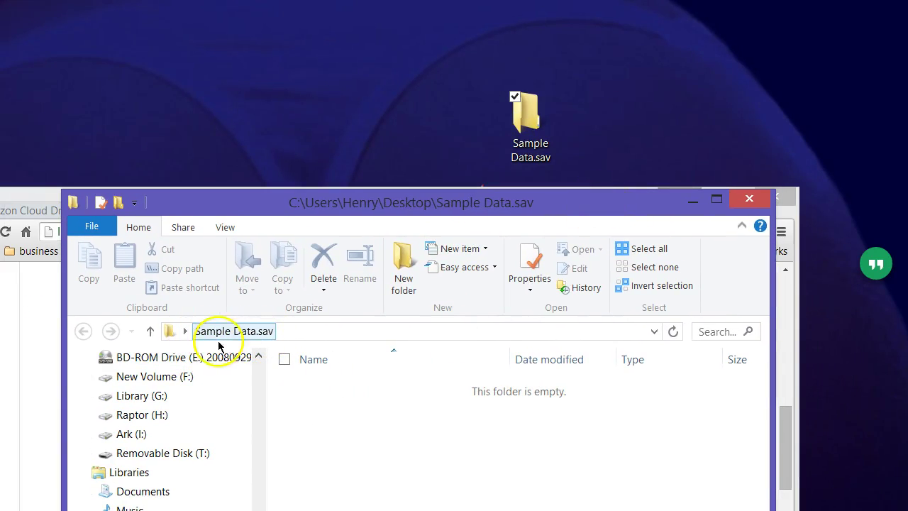
{"action": "left_click_drag", "start_coordinate": [324, 203], "coordinate": [396, 196]}
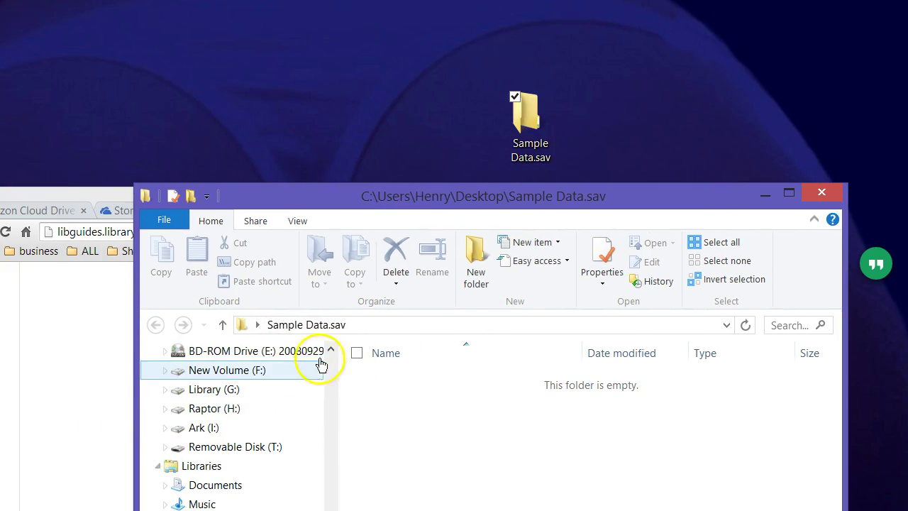
Step: Switch the folder window to the Desktop location, then move and shorten the window so its lower edge fits on screen
{"action": "scroll", "coordinate": [331, 375], "scroll_direction": "up", "scroll_amount": 10}
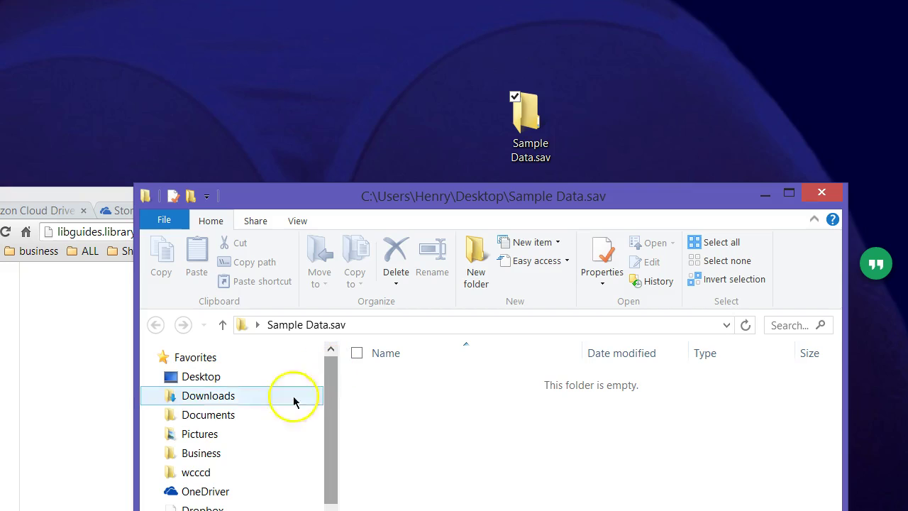
{"action": "left_click", "coordinate": [199, 375]}
{"action": "scroll", "coordinate": [346, 397], "scroll_direction": "down", "scroll_amount": 5}
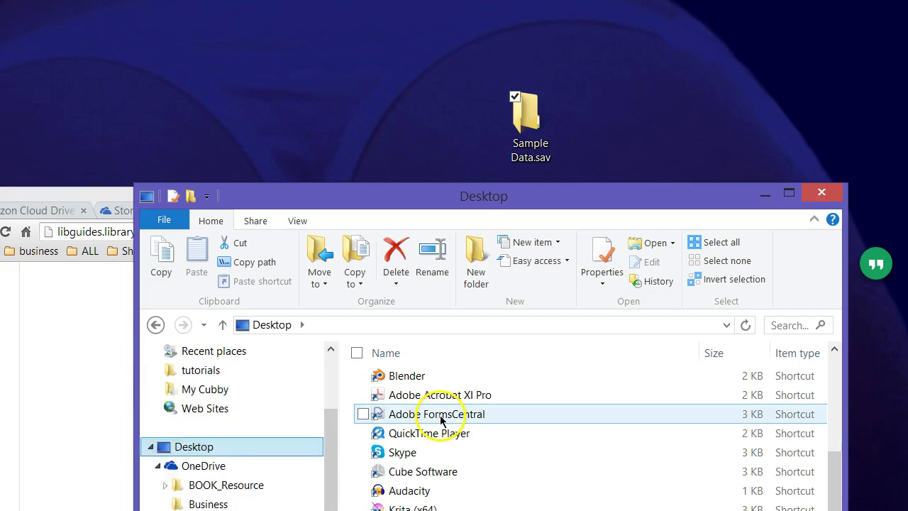
{"action": "left_click_drag", "start_coordinate": [584, 190], "coordinate": [476, 167]}
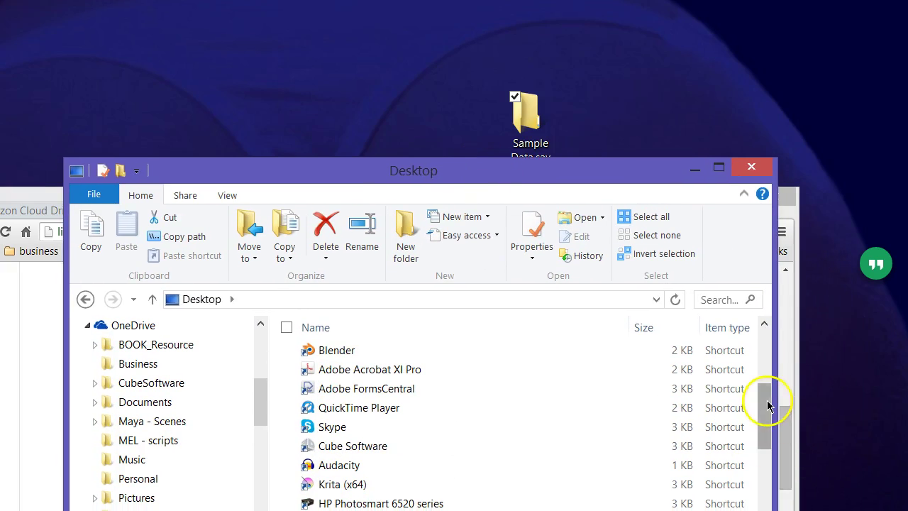
{"action": "left_click_drag", "start_coordinate": [770, 405], "coordinate": [771, 411]}
{"action": "left_click_drag", "start_coordinate": [591, 509], "coordinate": [588, 488]}
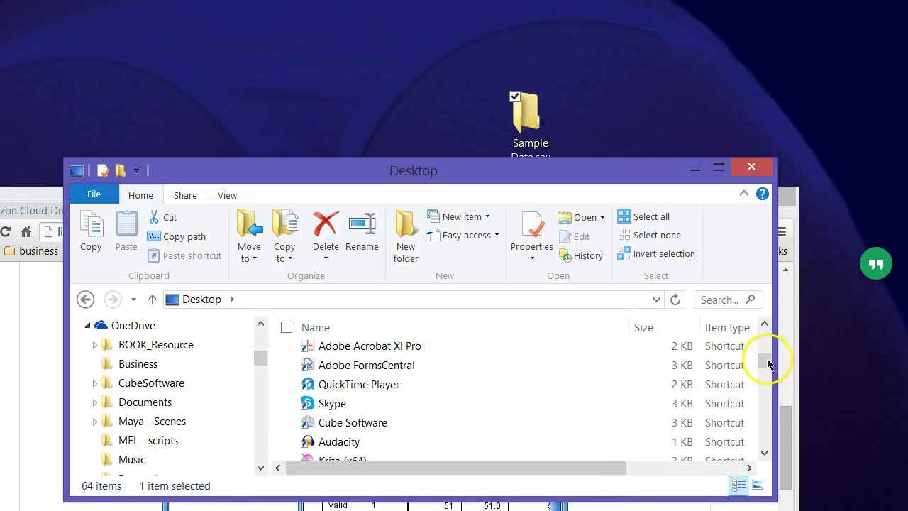
Step: Look through the Desktop's contents list for the Sample Data.sav folder
{"action": "left_click_drag", "start_coordinate": [766, 368], "coordinate": [770, 343]}
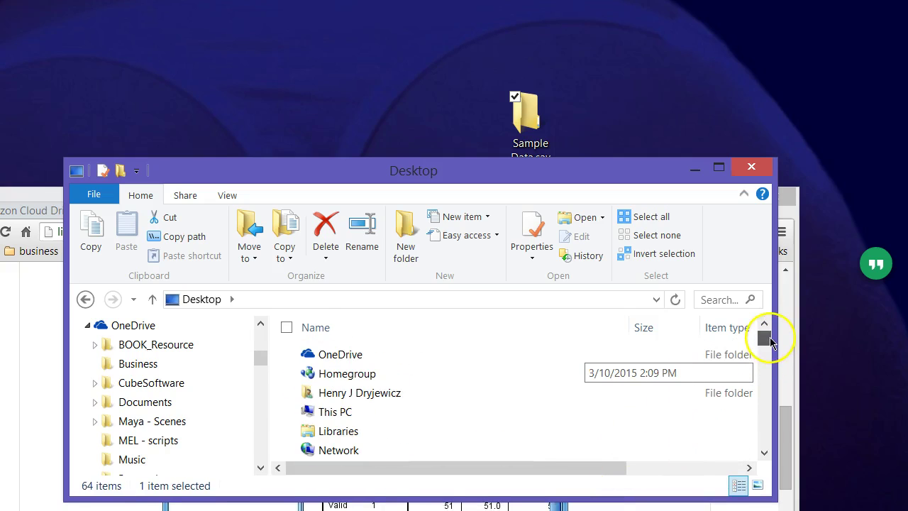
{"action": "left_click", "coordinate": [362, 394]}
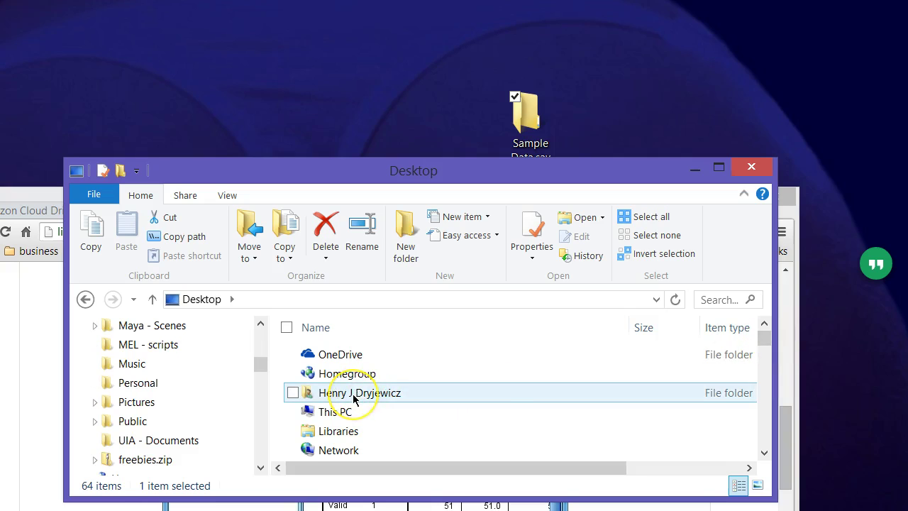
{"action": "scroll", "coordinate": [353, 399], "scroll_direction": "down", "scroll_amount": 4}
{"action": "left_click", "coordinate": [375, 372]}
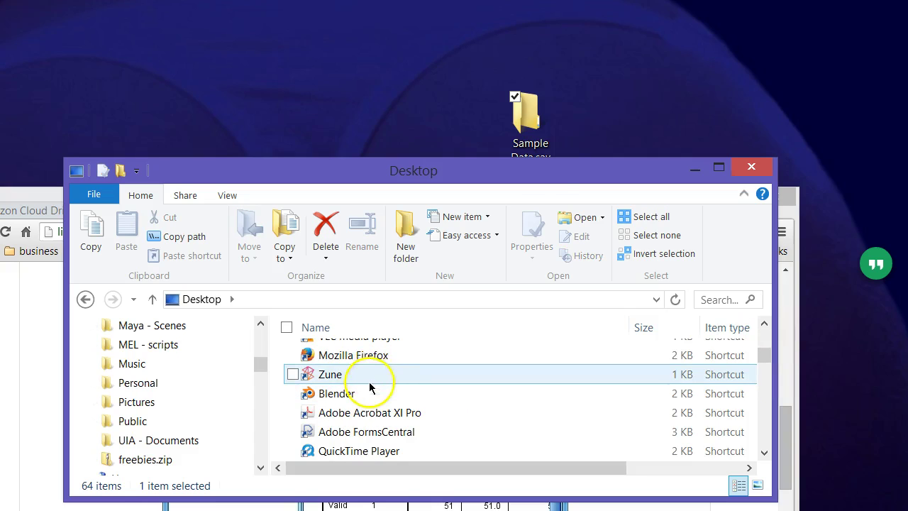
{"action": "scroll", "coordinate": [368, 397], "scroll_direction": "down", "scroll_amount": 6}
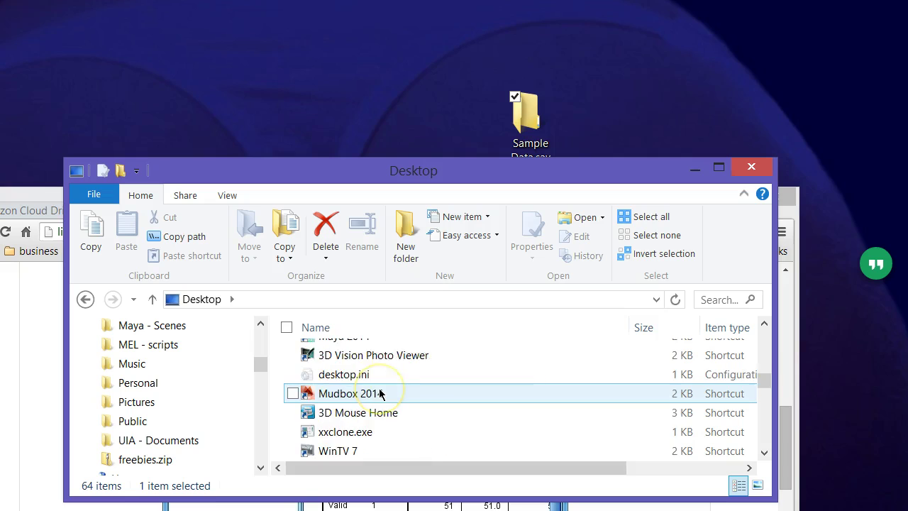
{"action": "scroll", "coordinate": [379, 394], "scroll_direction": "down", "scroll_amount": 4}
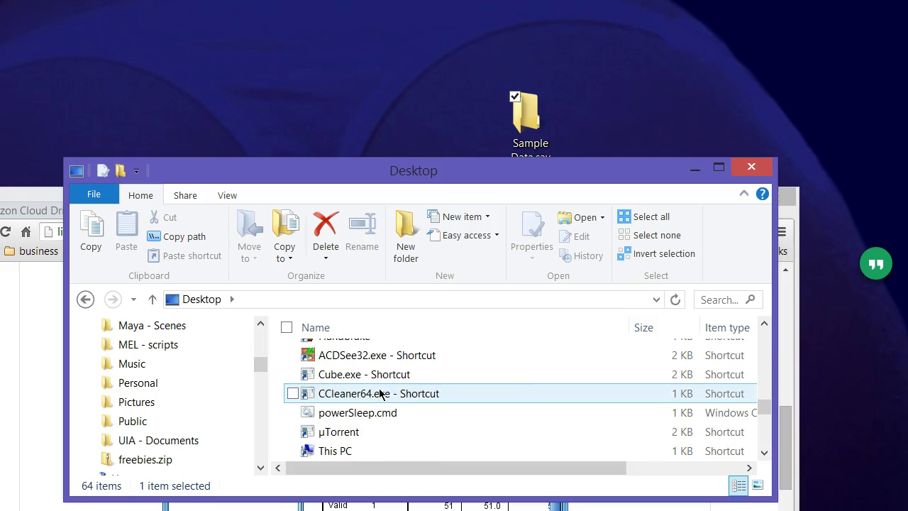
{"action": "scroll", "coordinate": [380, 395], "scroll_direction": "up", "scroll_amount": 2}
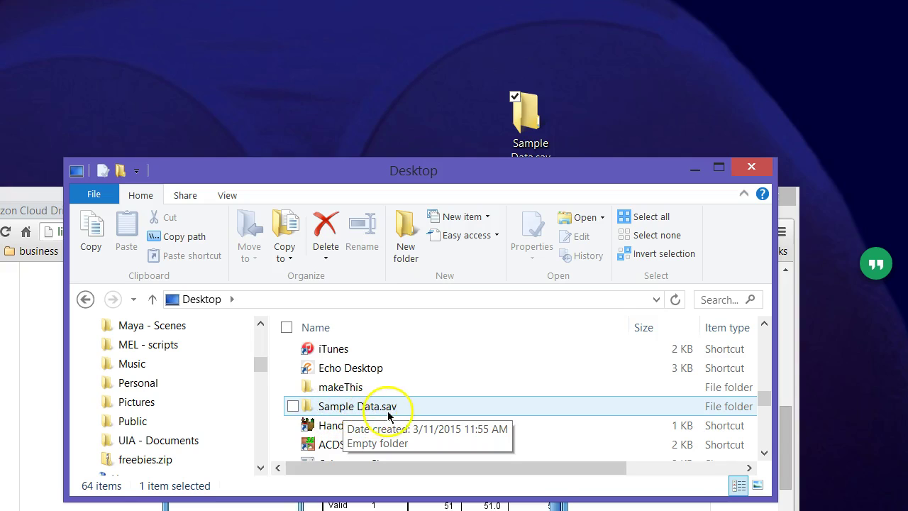
Step: Lower the Desktop window to uncover the Sample Data.sav icon and rename that folder "Sample Sata.Dav"
{"action": "left_click_drag", "start_coordinate": [539, 176], "coordinate": [537, 217]}
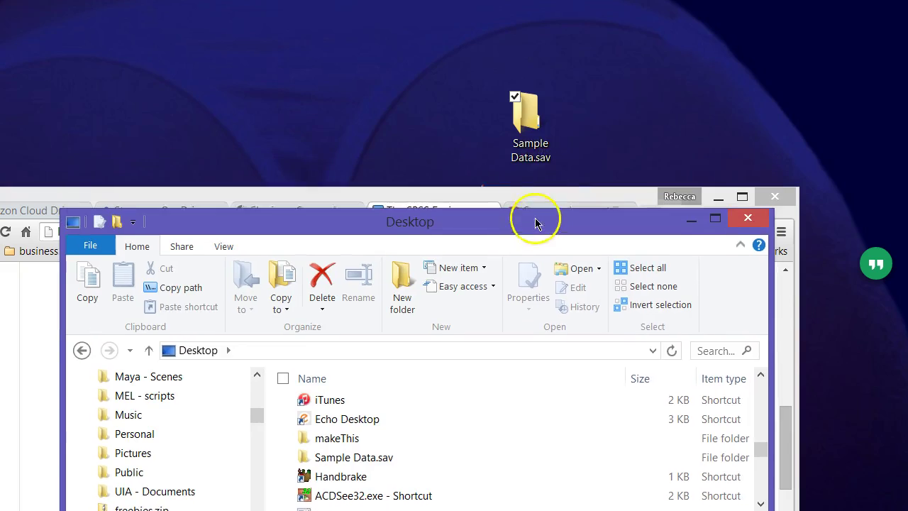
{"action": "left_click", "coordinate": [523, 161]}
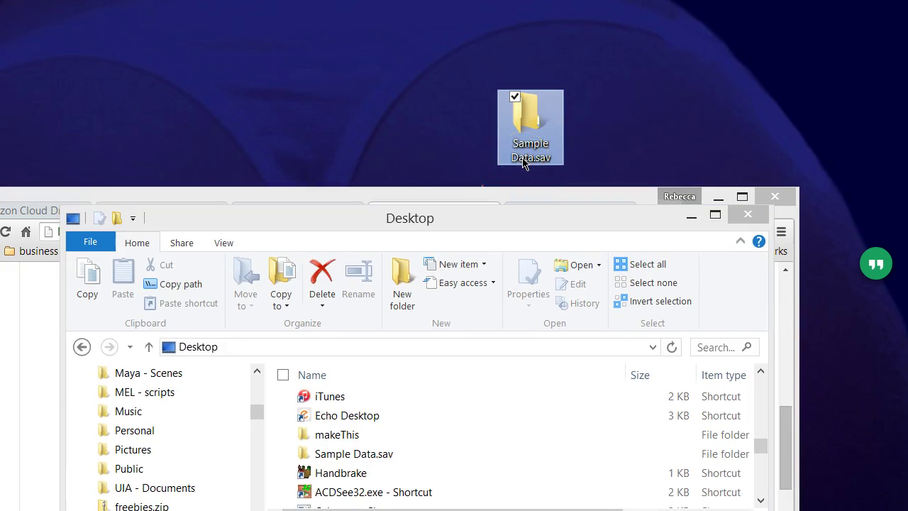
{"action": "left_click", "coordinate": [522, 158]}
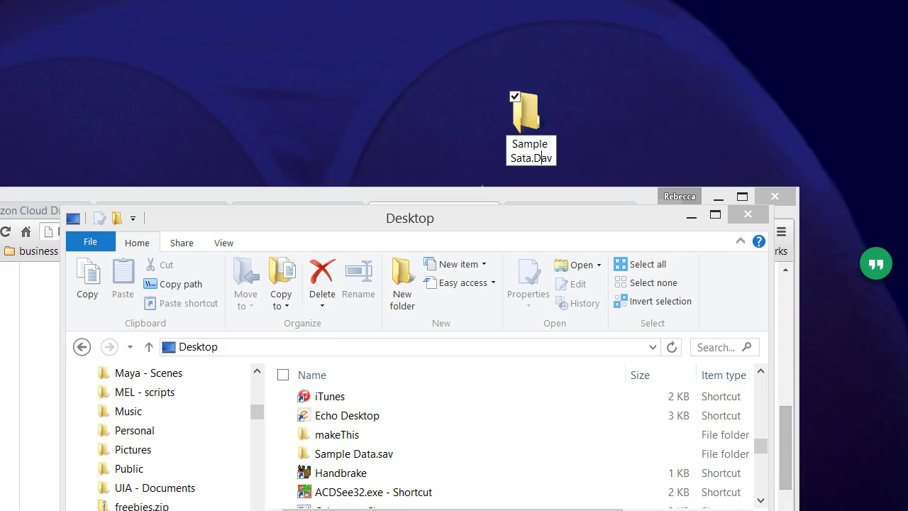
{"action": "key", "text": "Return"}
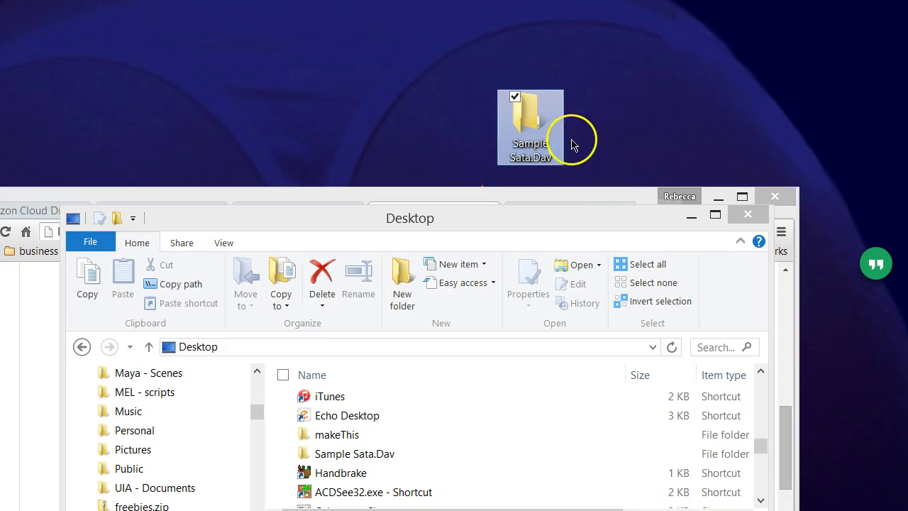
Step: Open the Sample Sata.Dav folder from the Desktop list and raise its window on the screen
{"action": "left_click_drag", "start_coordinate": [556, 222], "coordinate": [581, 129]}
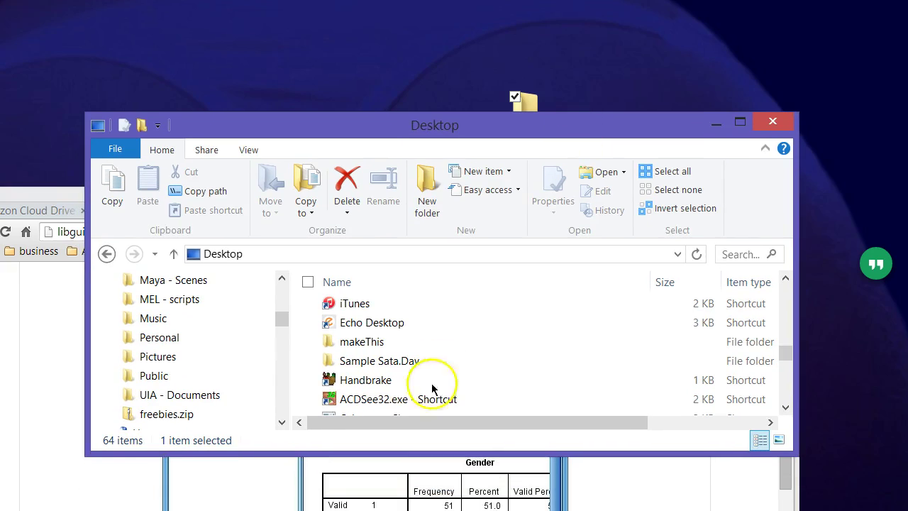
{"action": "left_click", "coordinate": [354, 367]}
{"action": "double_click", "coordinate": [338, 367]}
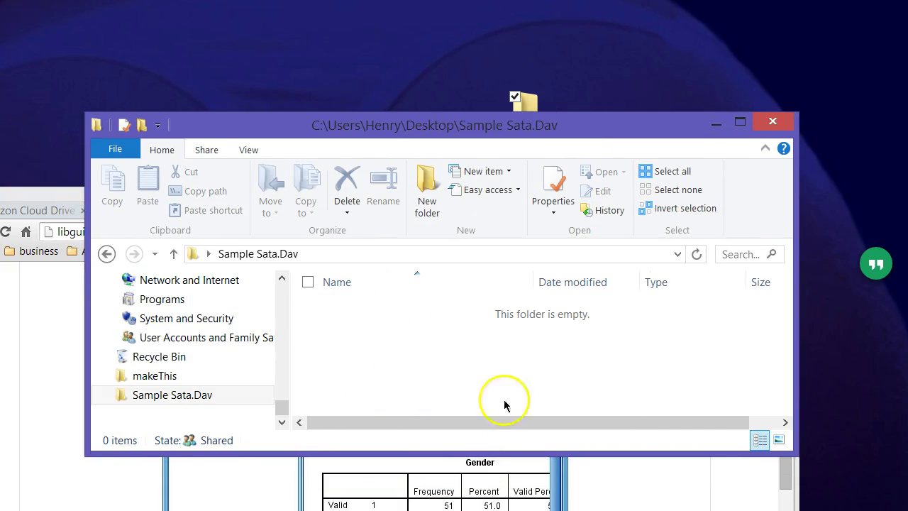
{"action": "left_click_drag", "start_coordinate": [541, 126], "coordinate": [568, 68]}
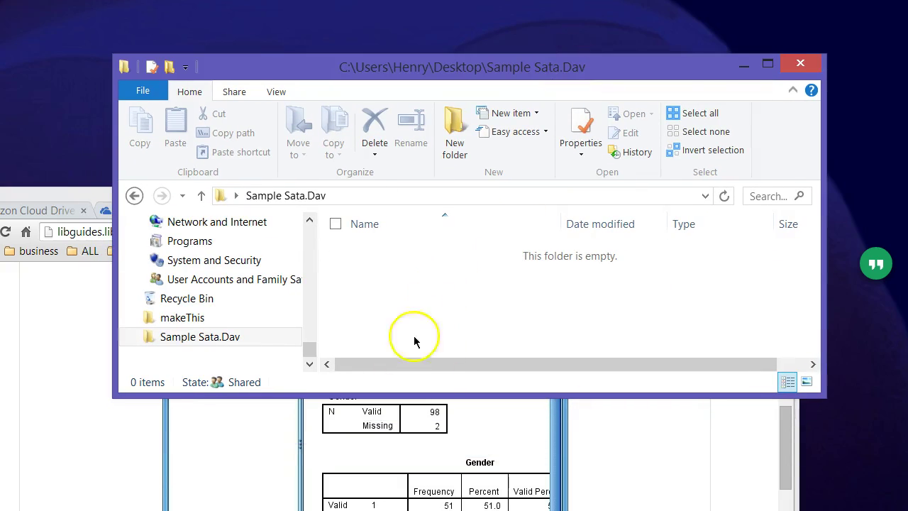
{"action": "left_click_drag", "start_coordinate": [685, 68], "coordinate": [683, 78]}
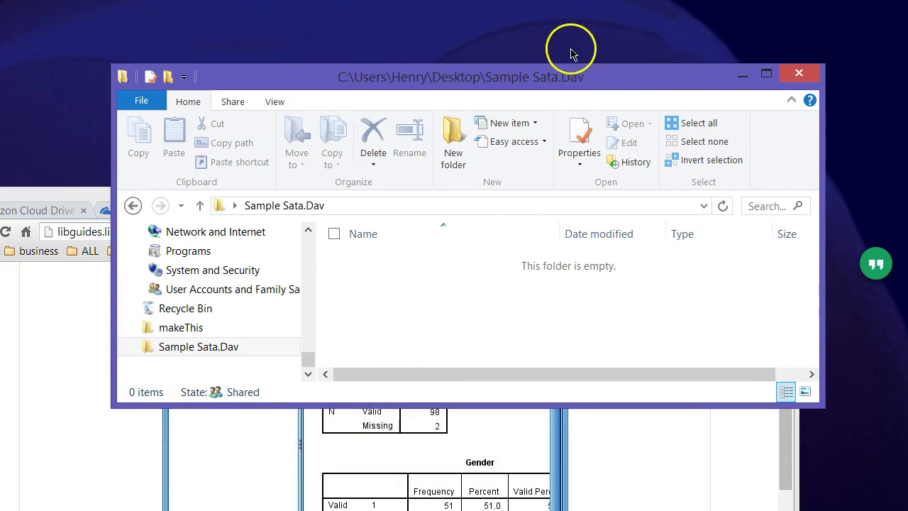
{"action": "right_click", "coordinate": [365, 301]}
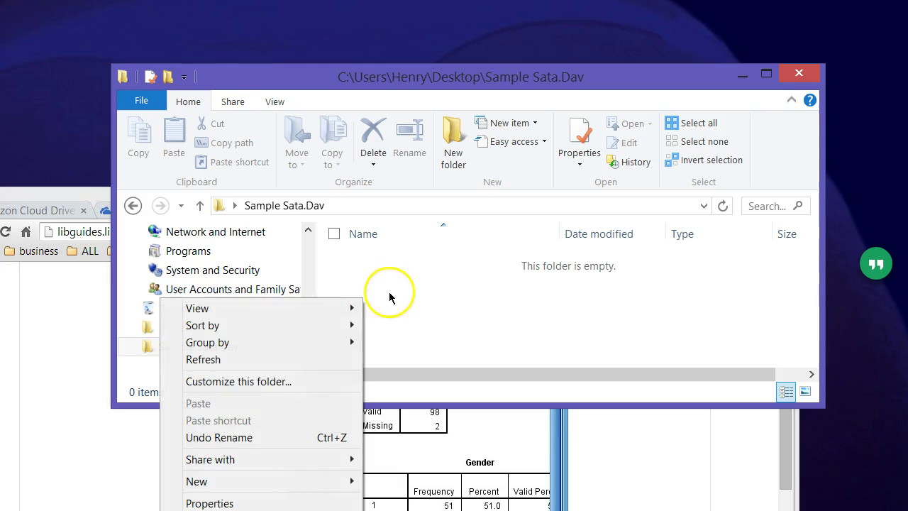
{"action": "mouse_move", "coordinate": [211, 489]}
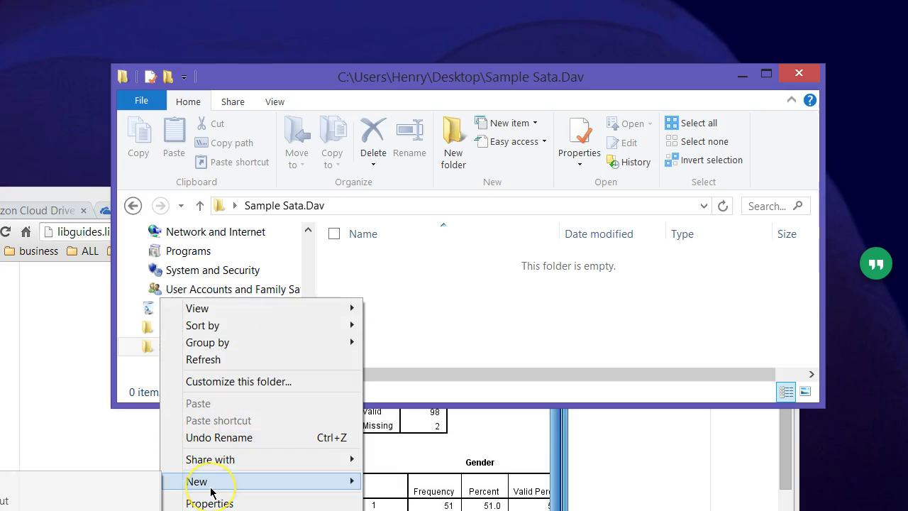
{"action": "left_click", "coordinate": [564, 311]}
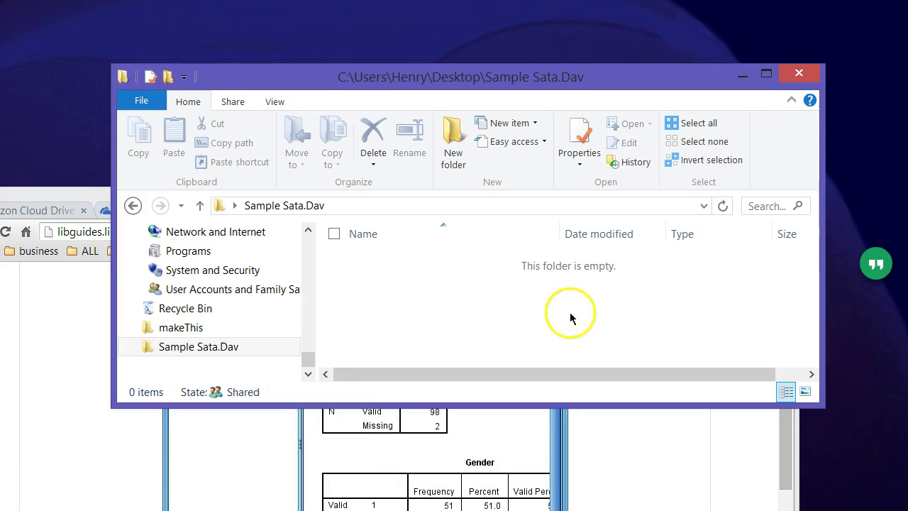
Step: Create a new Microsoft Word document named "daves words.docx" in the Sample Sata.Dav folder, raising the window to make room
{"action": "left_click_drag", "start_coordinate": [617, 60], "coordinate": [625, 0]}
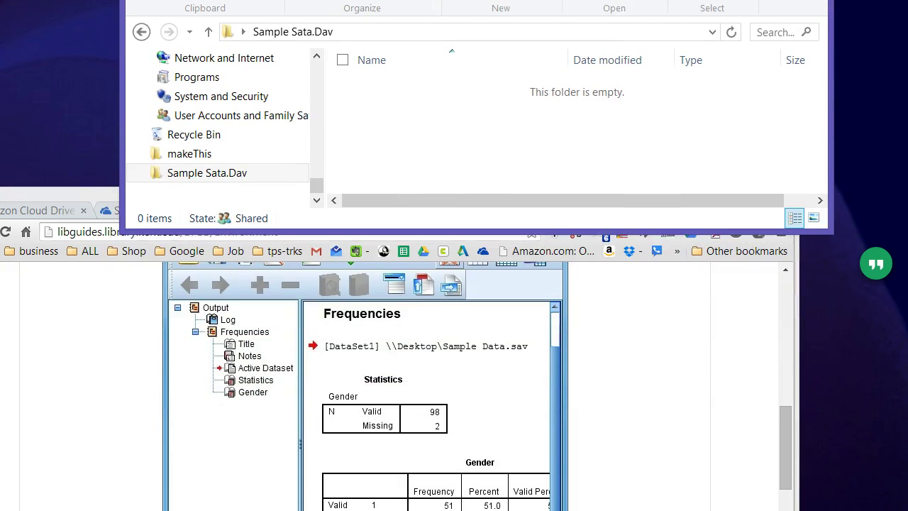
{"action": "right_click", "coordinate": [566, 129]}
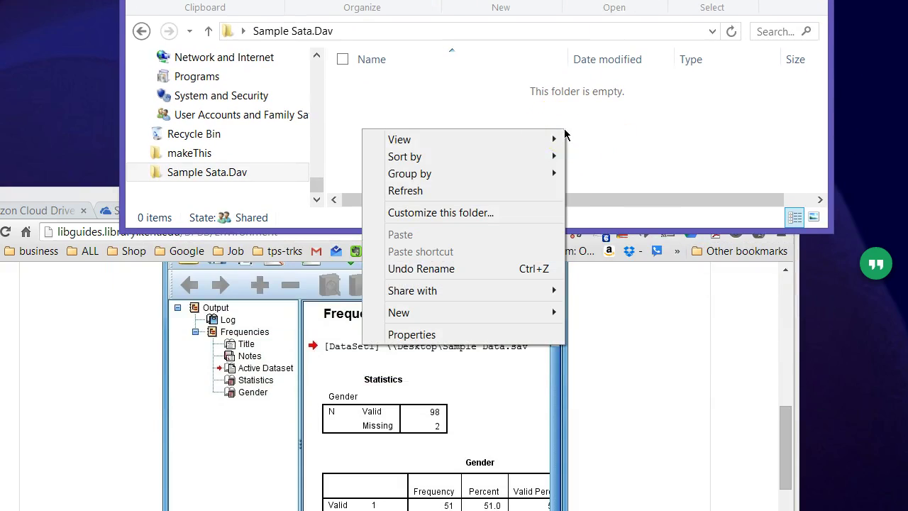
{"action": "mouse_move", "coordinate": [422, 315]}
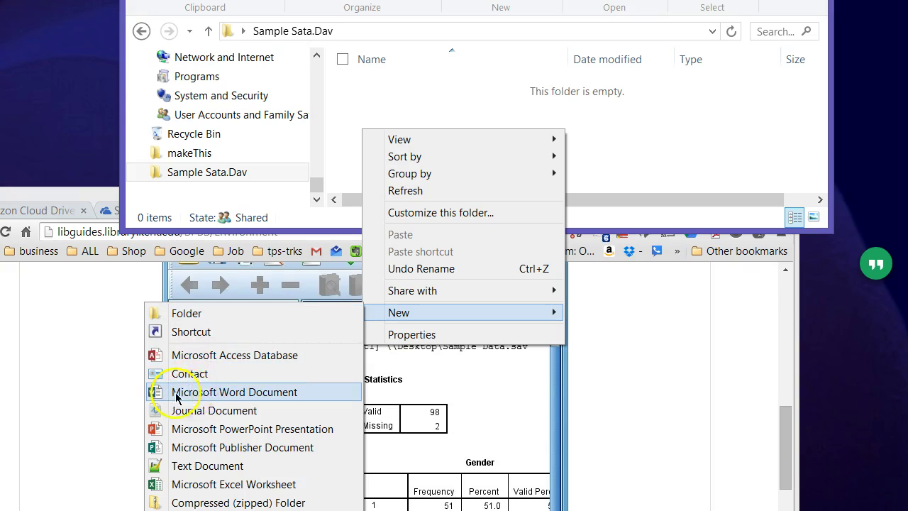
{"action": "left_click", "coordinate": [203, 401]}
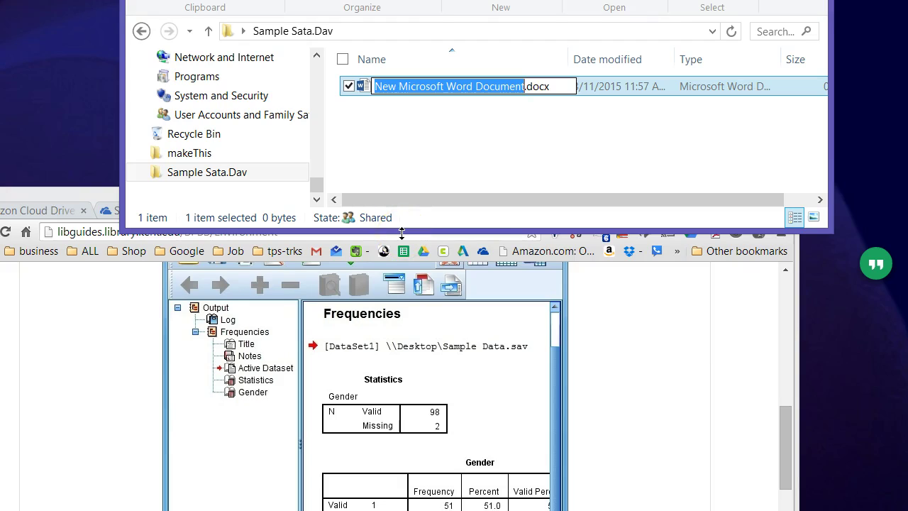
{"action": "type", "text": "daves words"}
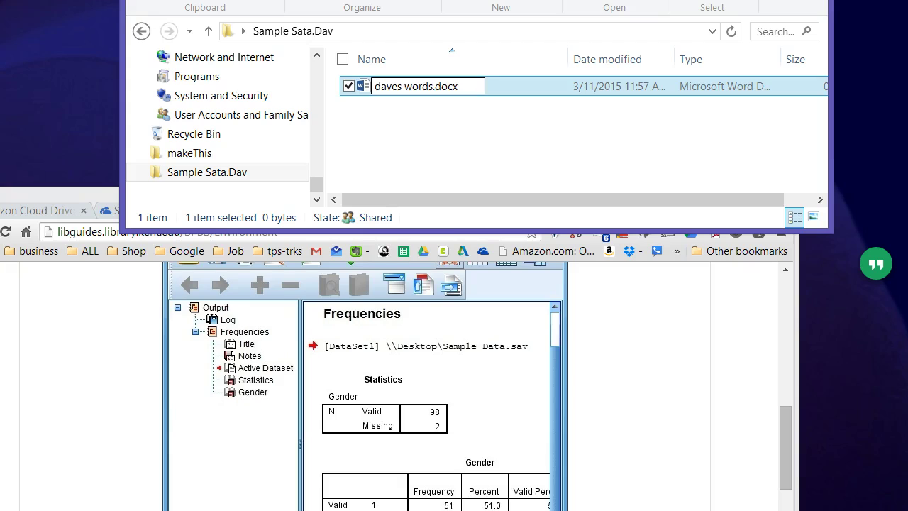
{"action": "key", "text": "Return"}
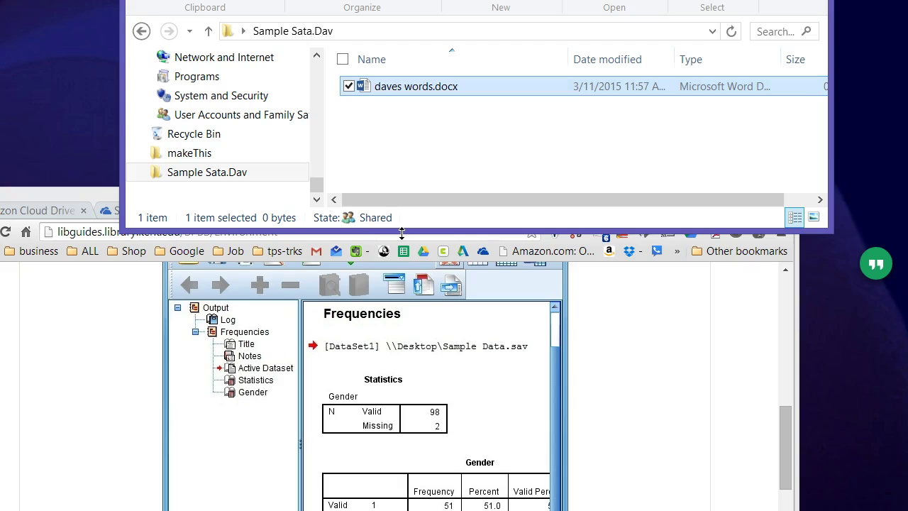
Step: Open daves words.docx in Word and move its window so the title and ribbon are in view
{"action": "double_click", "coordinate": [367, 90]}
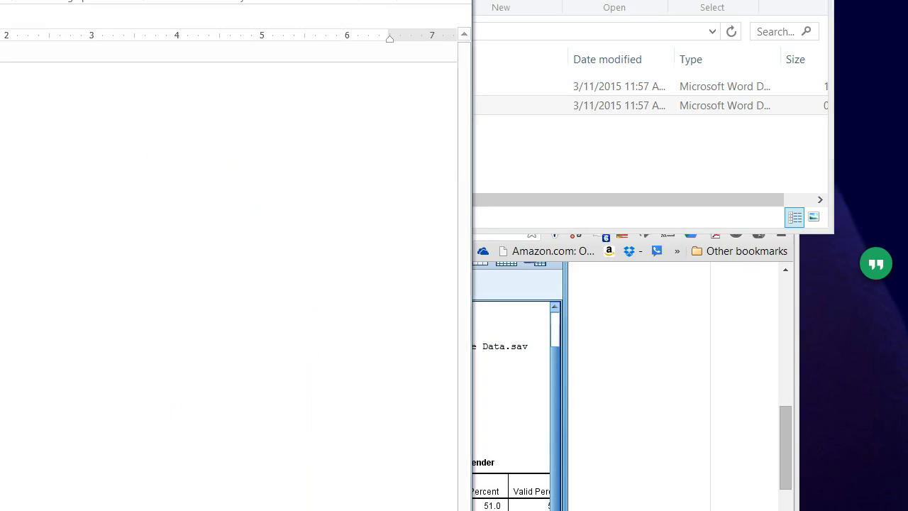
{"action": "left_click_drag", "start_coordinate": [316, 0], "coordinate": [679, 67]}
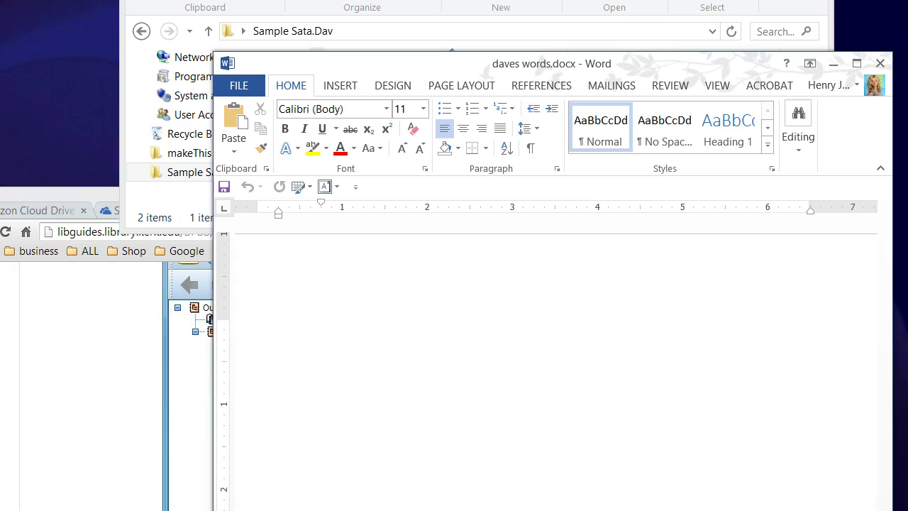
Step: Switch to the browser and copy the two paragraphs from "In the above example image" through "Delete key on your keyboard."
{"action": "left_click_drag", "start_coordinate": [57, 194], "coordinate": [107, 0]}
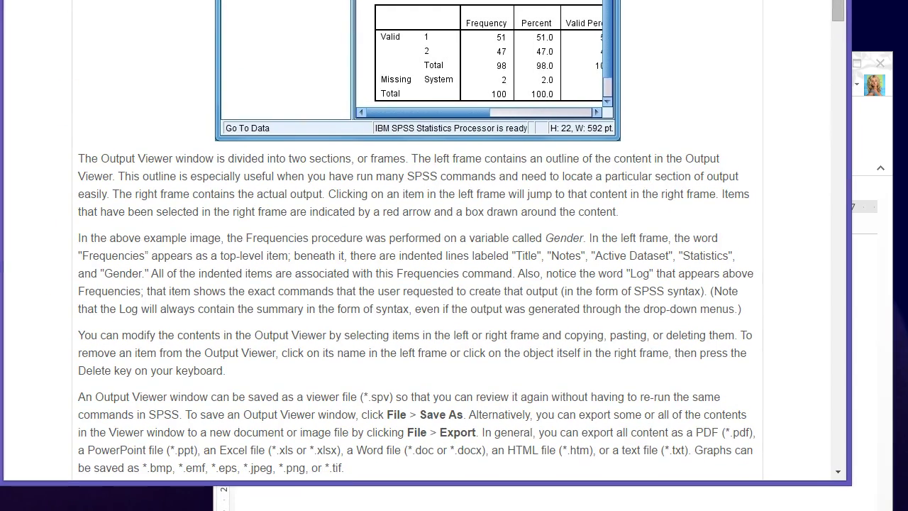
{"action": "left_click_drag", "start_coordinate": [78, 238], "coordinate": [249, 370]}
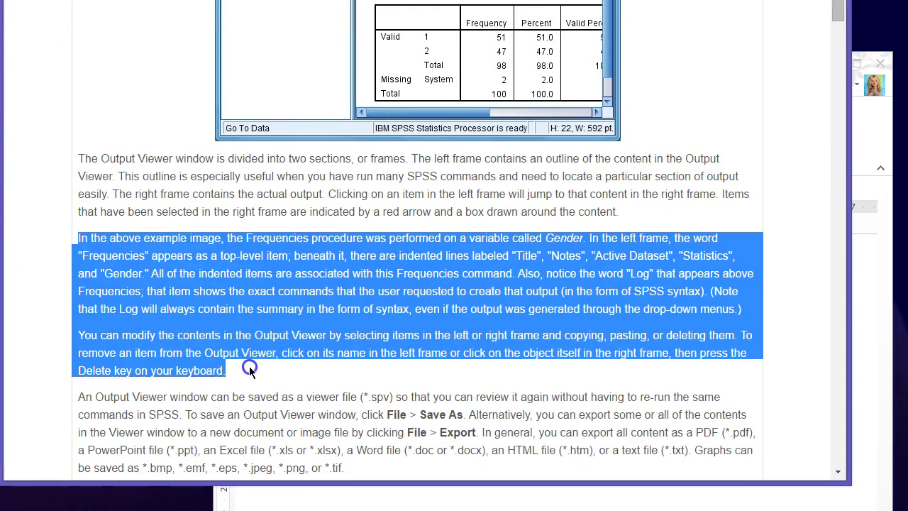
{"action": "right_click", "coordinate": [269, 331]}
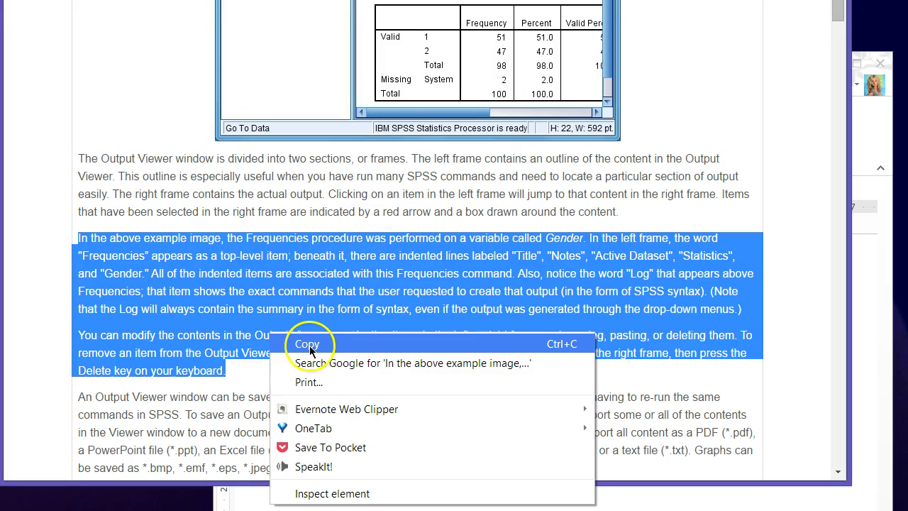
{"action": "left_click", "coordinate": [309, 346]}
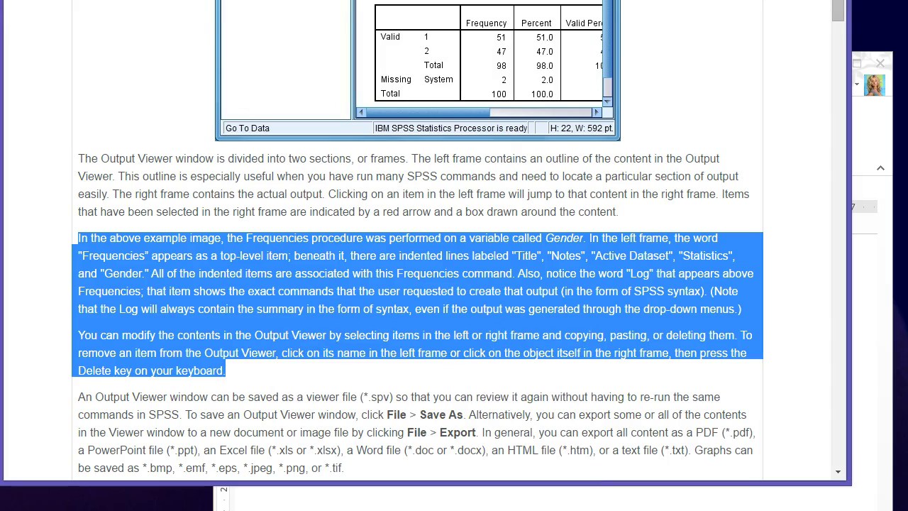
Step: Switch to daves words.docx in Word and paste the two copied paragraphs with their source formatting
{"action": "scroll", "coordinate": [425, 242], "scroll_direction": "up", "scroll_amount": 1}
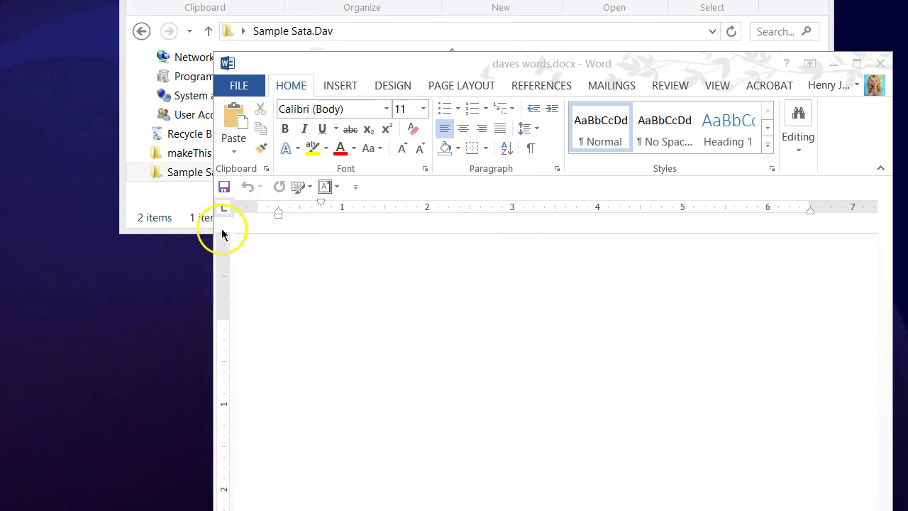
{"action": "left_click", "coordinate": [304, 279]}
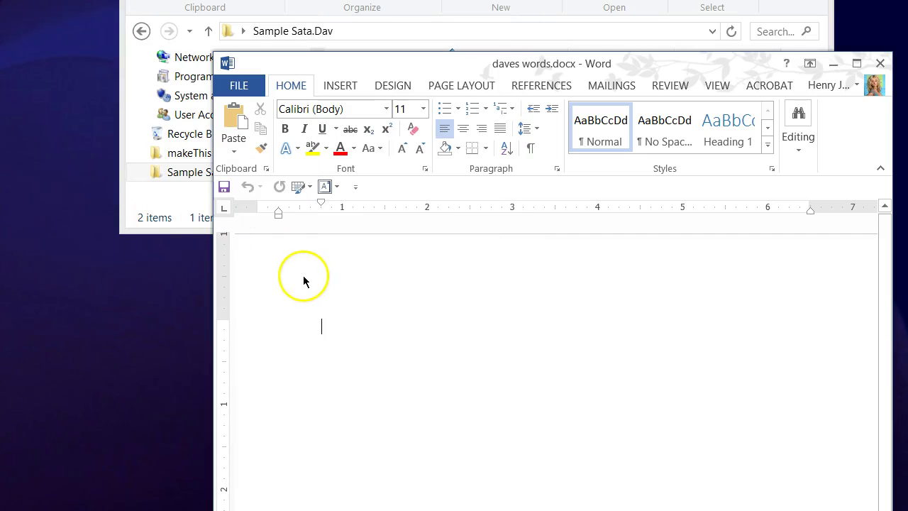
{"action": "right_click", "coordinate": [303, 276]}
{"action": "left_click", "coordinate": [352, 345]}
{"action": "right_click", "coordinate": [350, 346]}
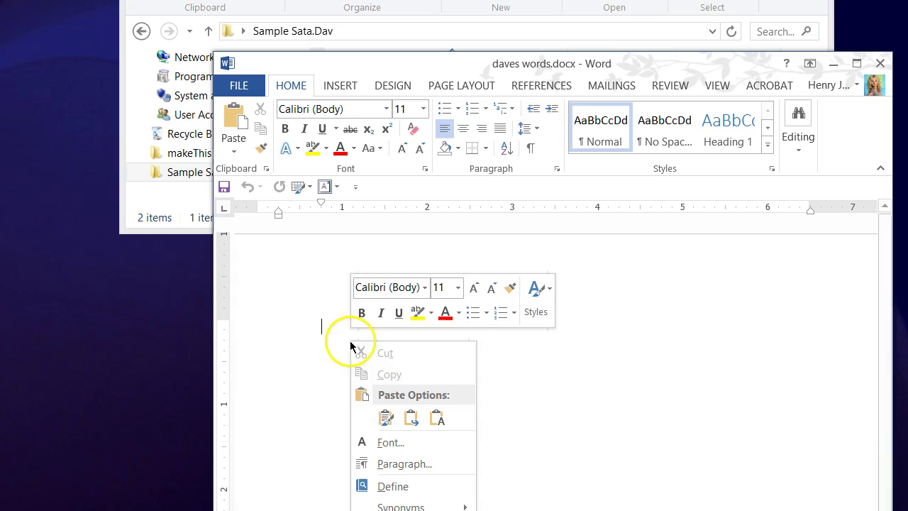
{"action": "left_click", "coordinate": [383, 417]}
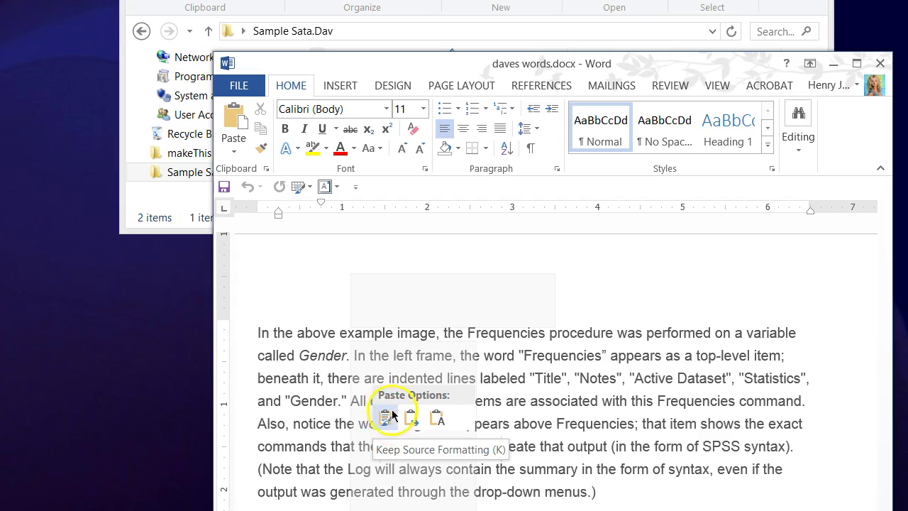
{"action": "key", "text": "Escape"}
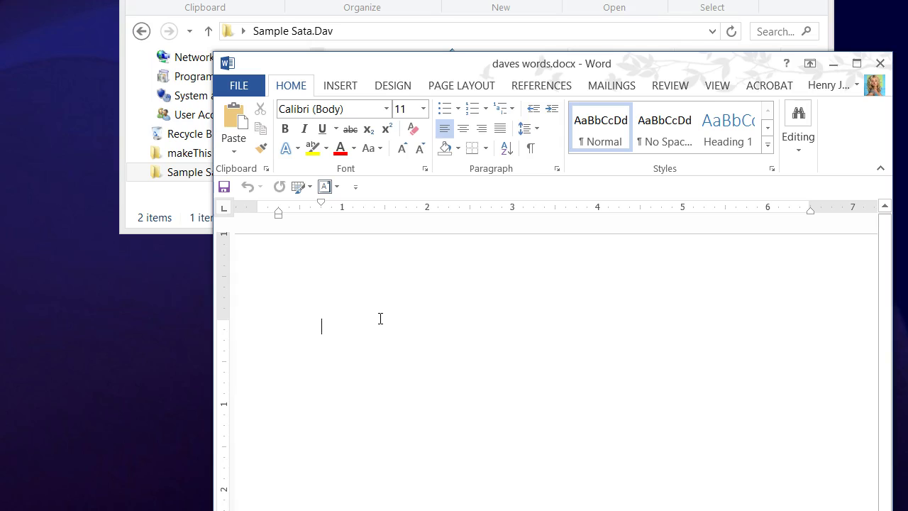
{"action": "key", "text": "ctrl+v"}
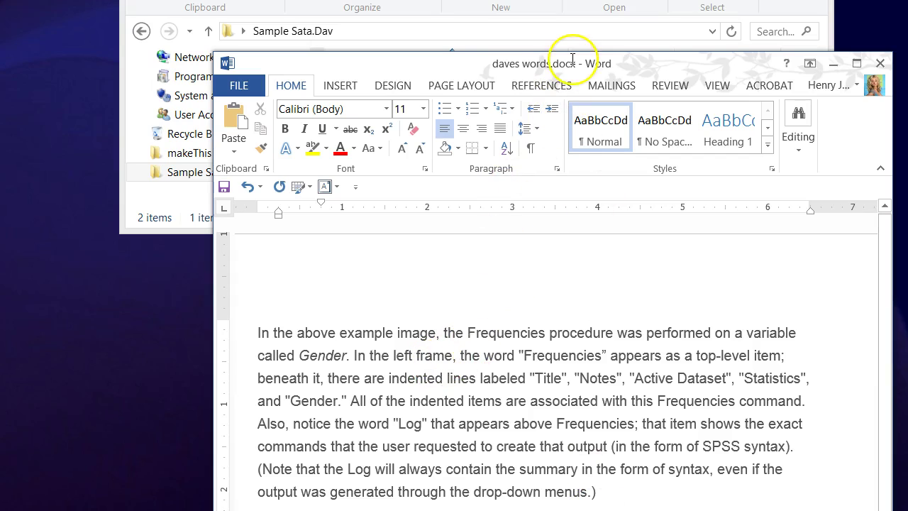
{"action": "left_click_drag", "start_coordinate": [273, 331], "coordinate": [257, 284]}
{"action": "left_click", "coordinate": [327, 378]}
{"action": "left_click", "coordinate": [365, 333]}
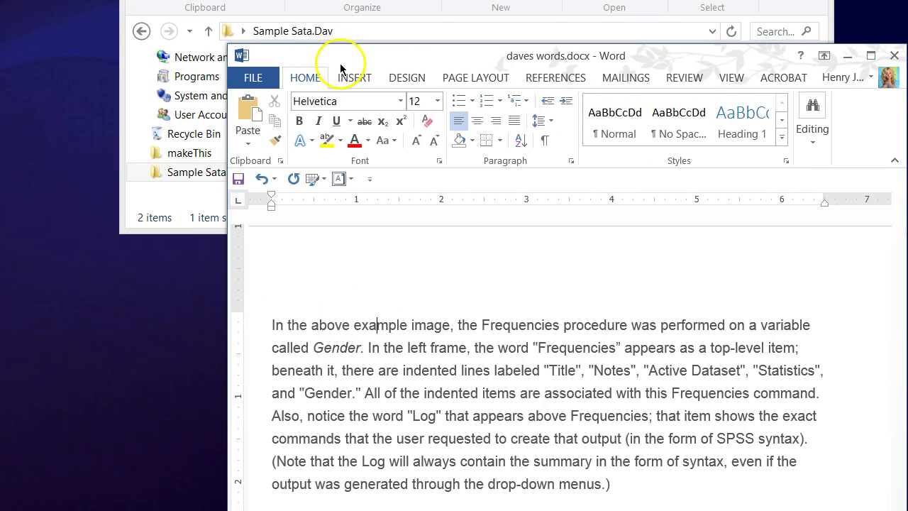
Step: Open the Save As dialog for a location on the computer and position it so the file name and type are in view
{"action": "left_click", "coordinate": [255, 77]}
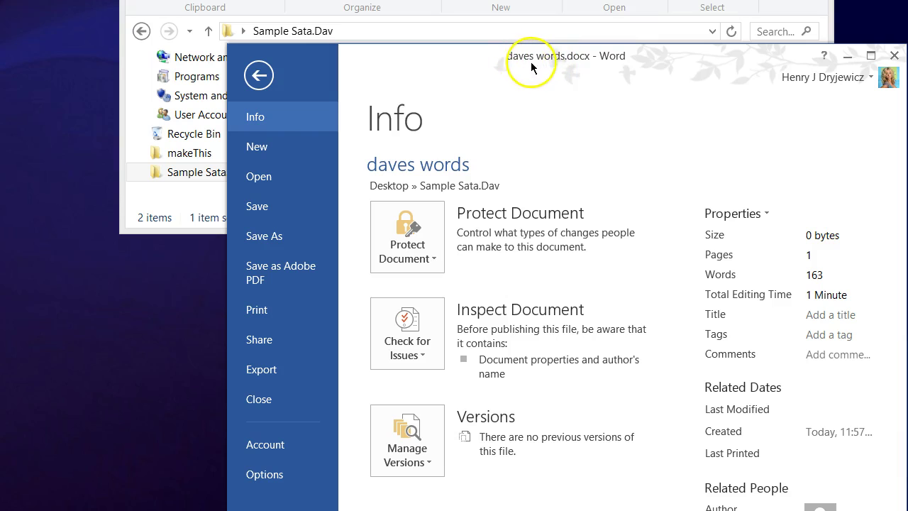
{"action": "left_click_drag", "start_coordinate": [519, 60], "coordinate": [464, 34]}
{"action": "left_click", "coordinate": [253, 210]}
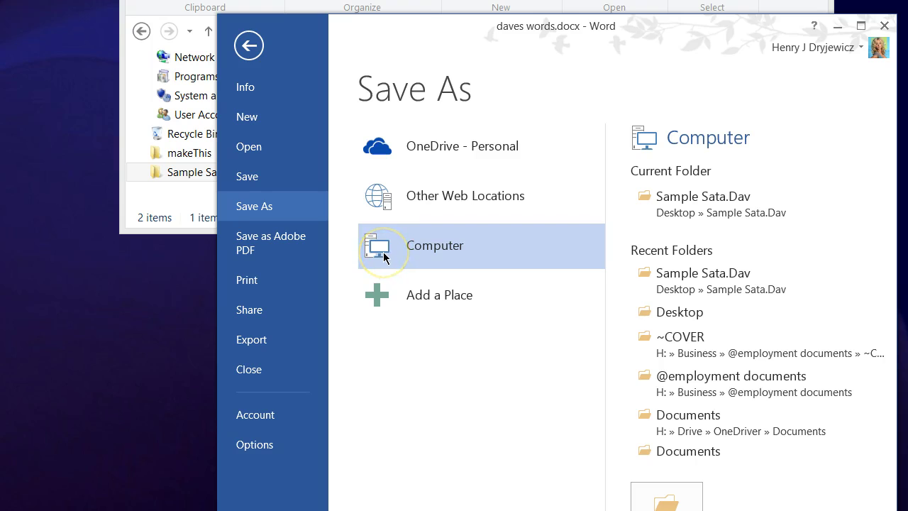
{"action": "left_click_drag", "start_coordinate": [464, 28], "coordinate": [293, 0]}
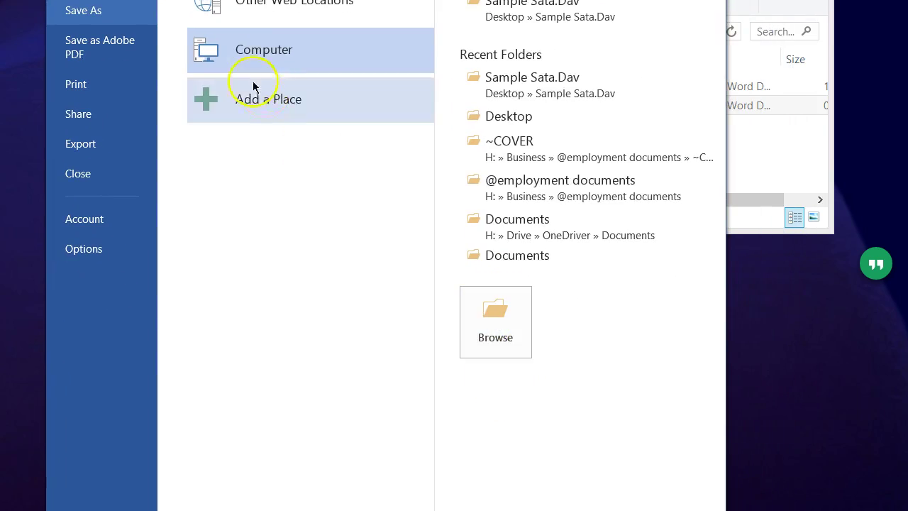
{"action": "left_click", "coordinate": [494, 313]}
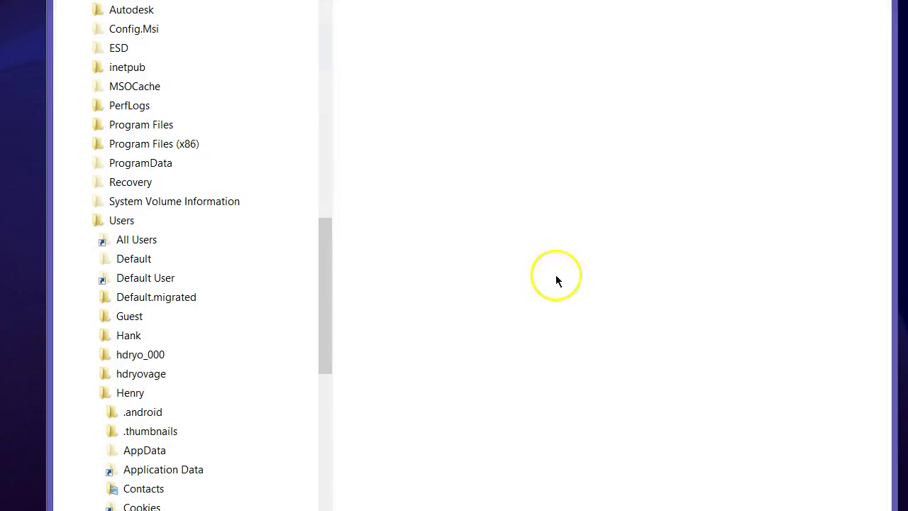
{"action": "left_click_drag", "start_coordinate": [555, 0], "coordinate": [545, 139]}
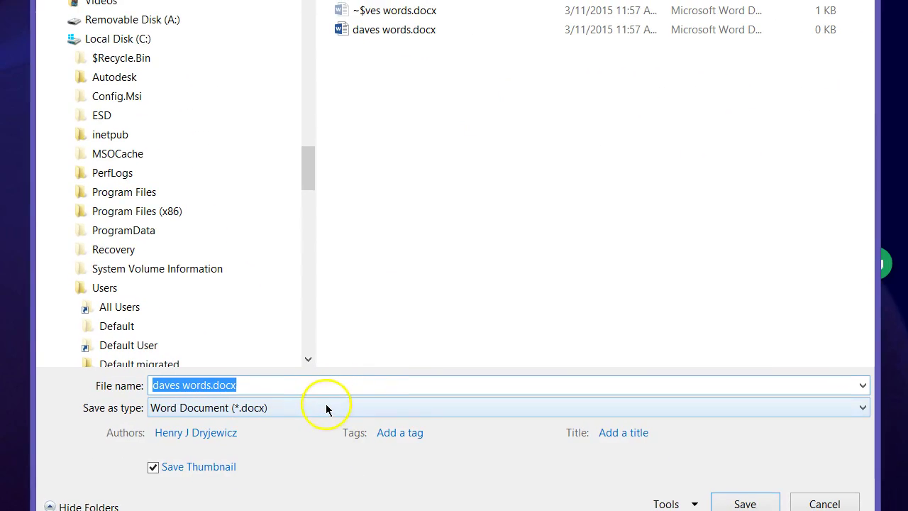
Step: Save the document in Rich Text Format as daves words.rtf in the Sample Sata.Dav folder, and close it
{"action": "left_click", "coordinate": [325, 406]}
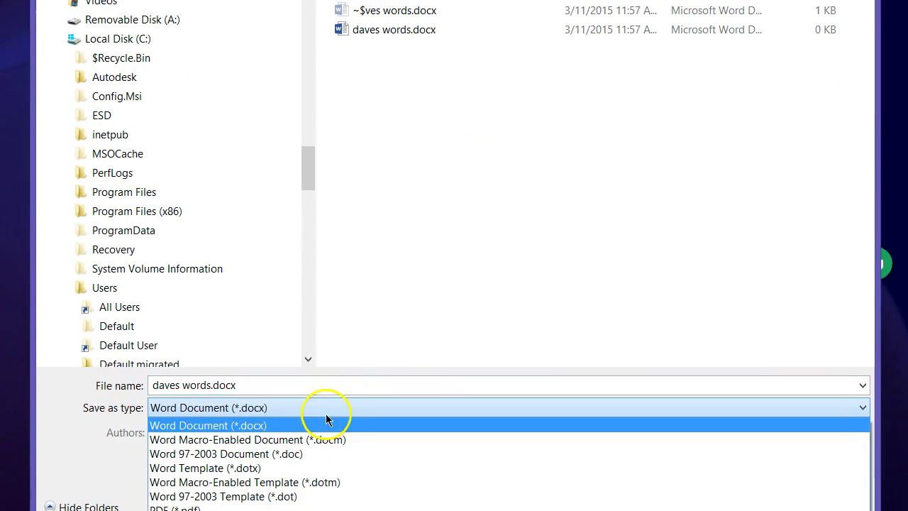
{"action": "key", "text": "Escape"}
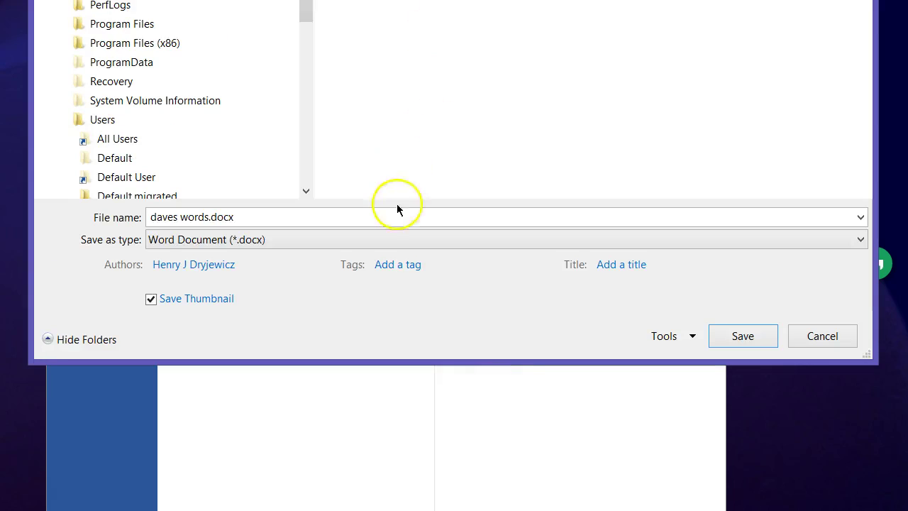
{"action": "left_click", "coordinate": [383, 247]}
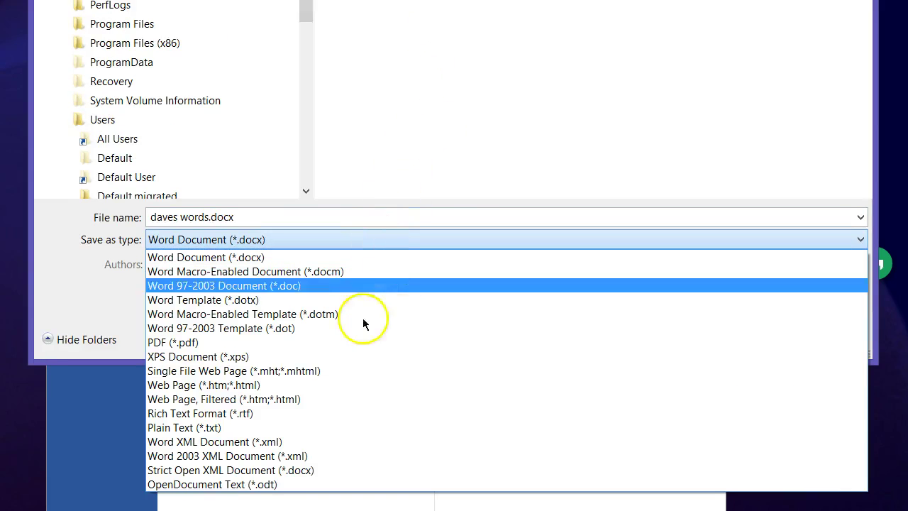
{"action": "left_click", "coordinate": [188, 419]}
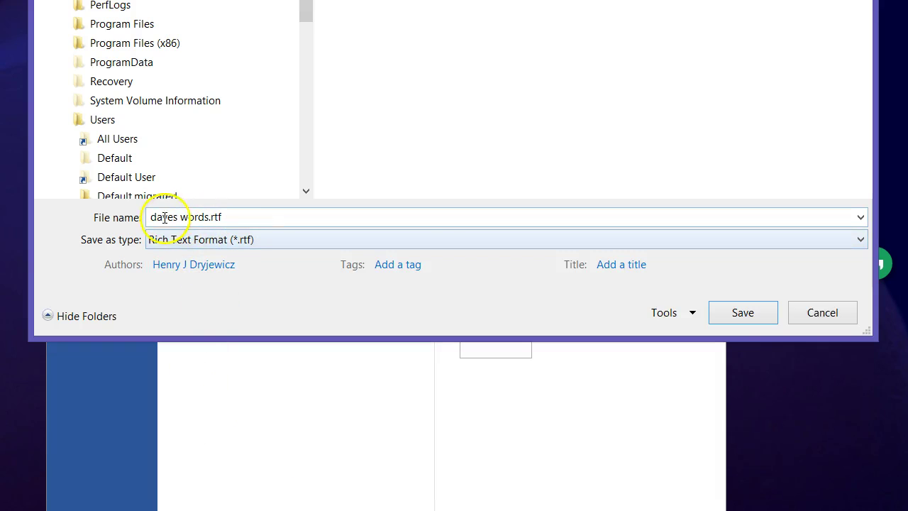
{"action": "left_click", "coordinate": [743, 313]}
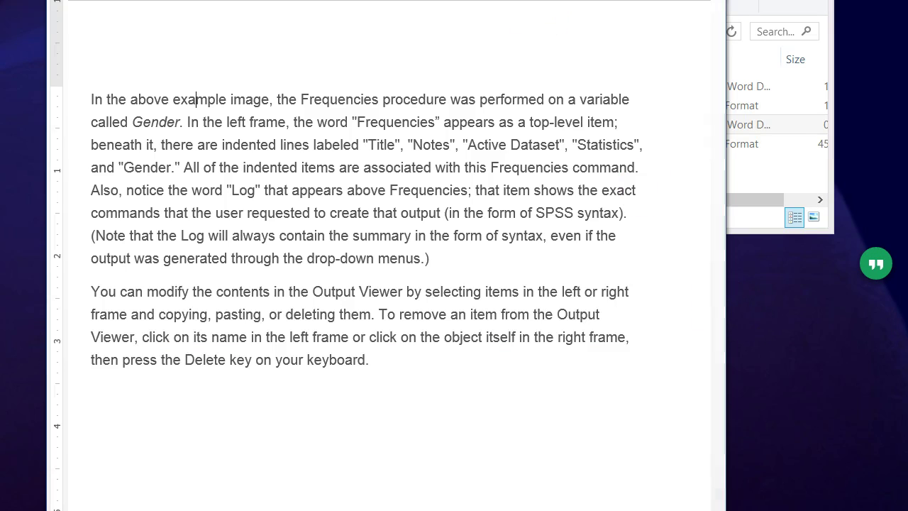
{"action": "left_click_drag", "start_coordinate": [368, 97], "coordinate": [446, 40]}
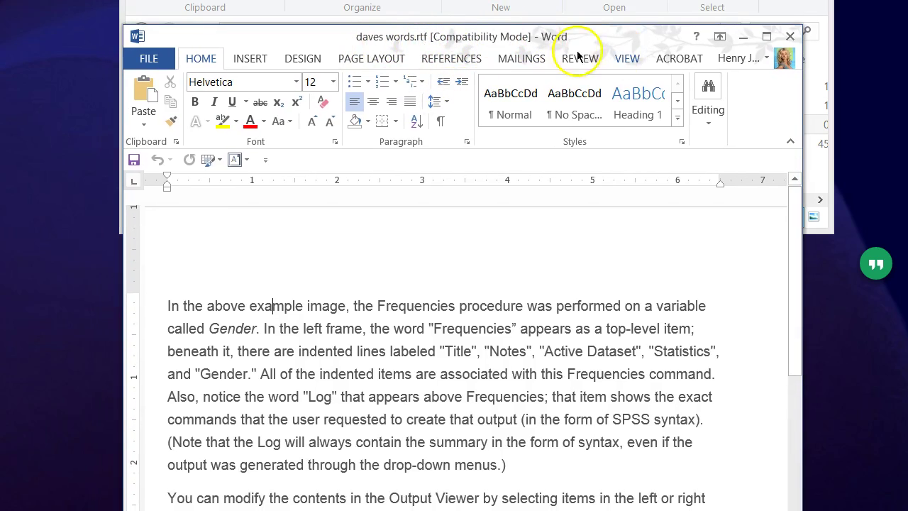
{"action": "left_click", "coordinate": [789, 38]}
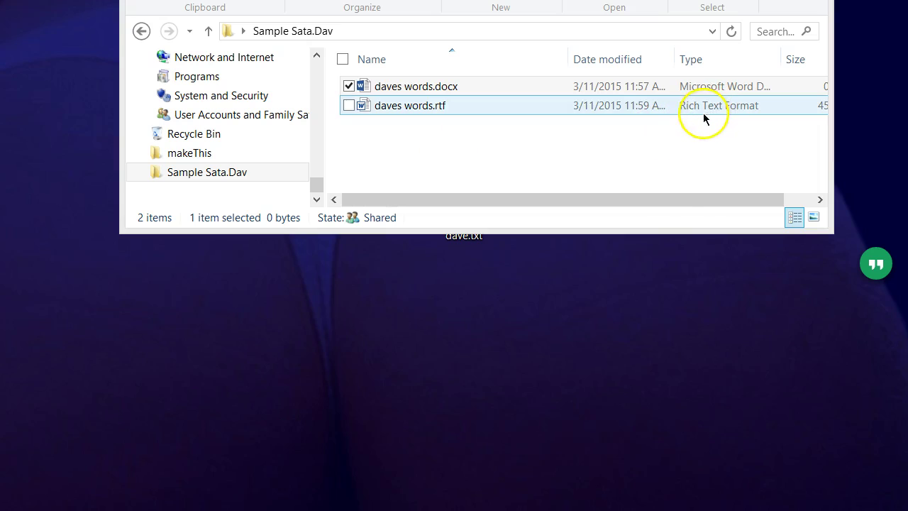
{"action": "right_click", "coordinate": [386, 106]}
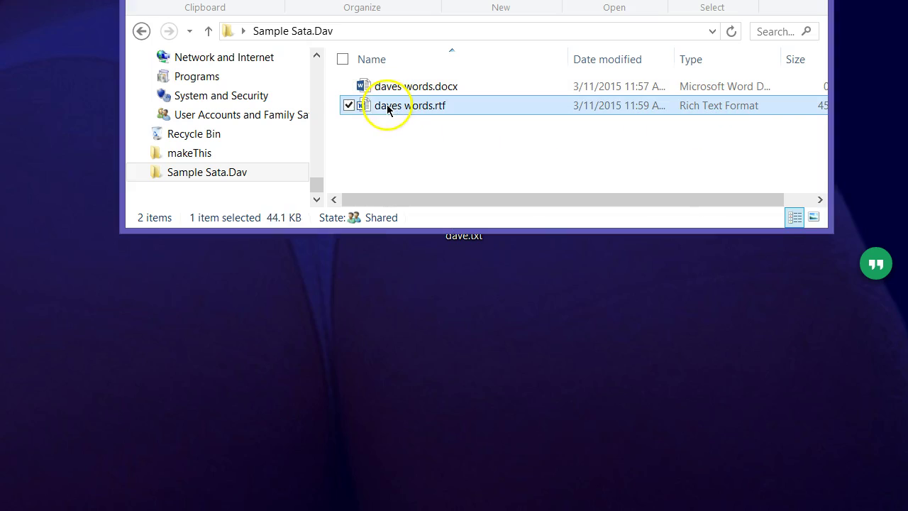
{"action": "mouse_move", "coordinate": [258, 298]}
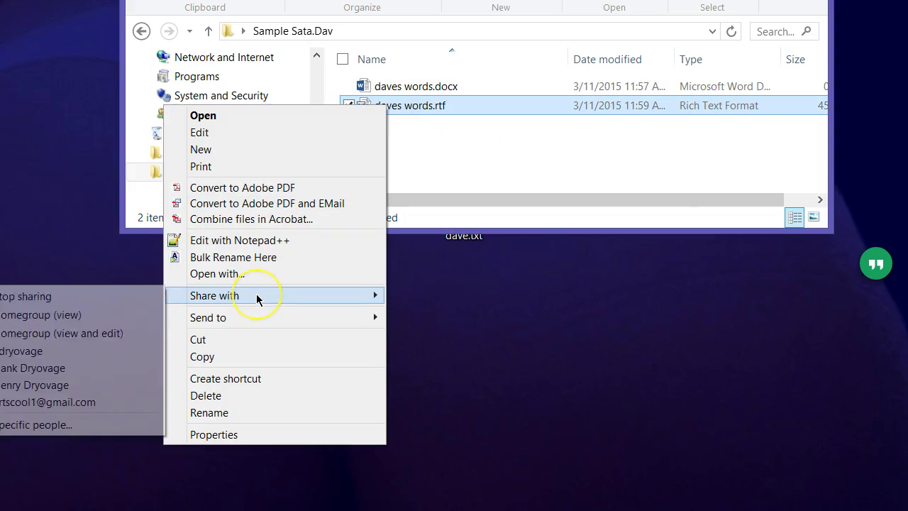
{"action": "left_click", "coordinate": [463, 178]}
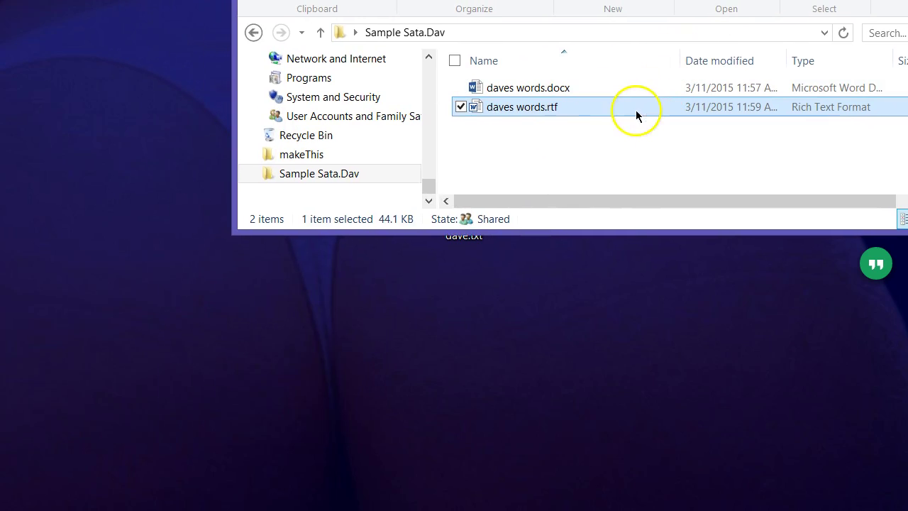
{"action": "right_click", "coordinate": [633, 112]}
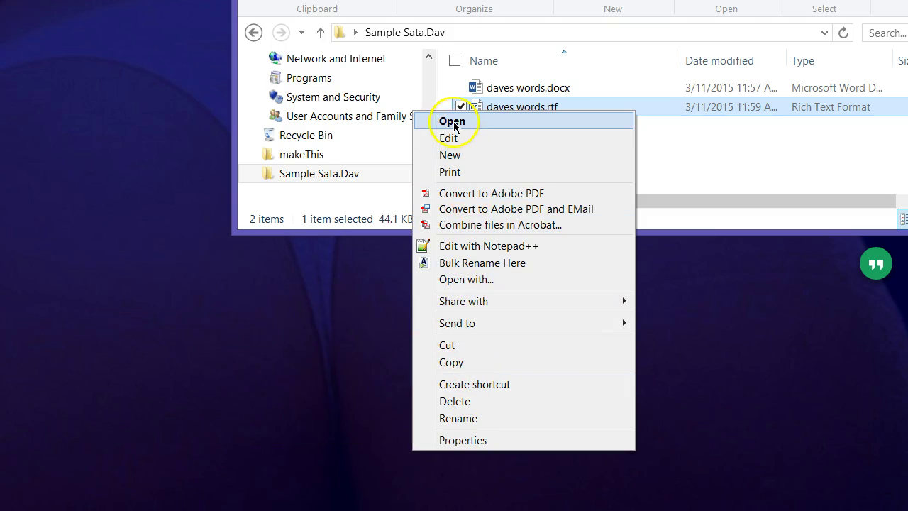
{"action": "left_click", "coordinate": [758, 146]}
Step: Open daves words.rtf from the Sample Sata.Dav folder in Word to view it, and close it
{"action": "right_click", "coordinate": [507, 112]}
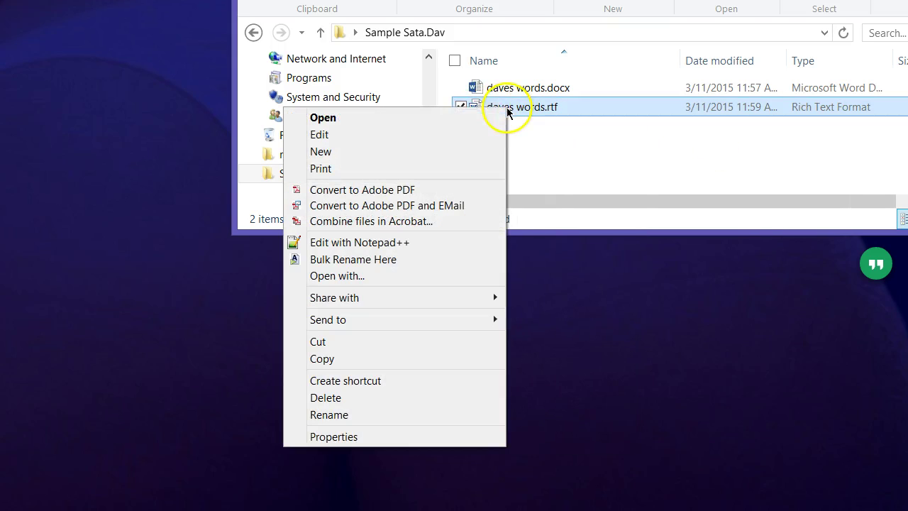
{"action": "mouse_move", "coordinate": [409, 328]}
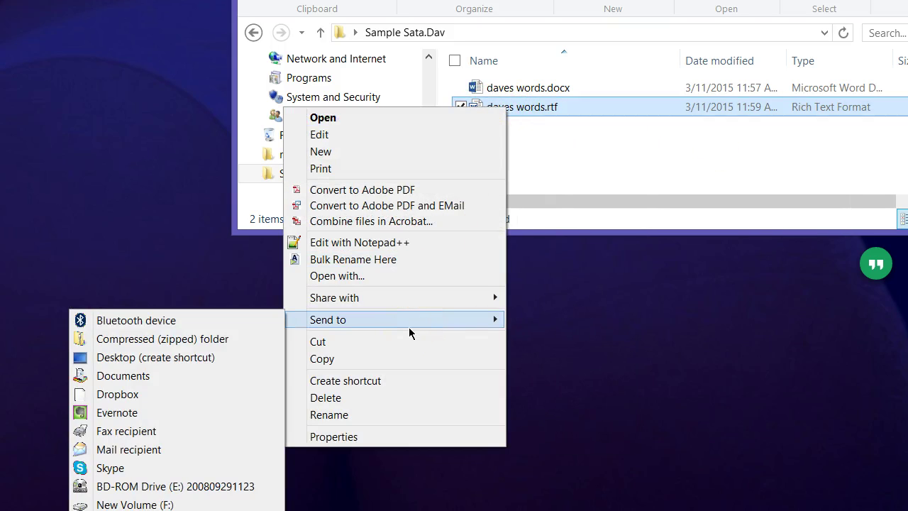
{"action": "left_click", "coordinate": [326, 117]}
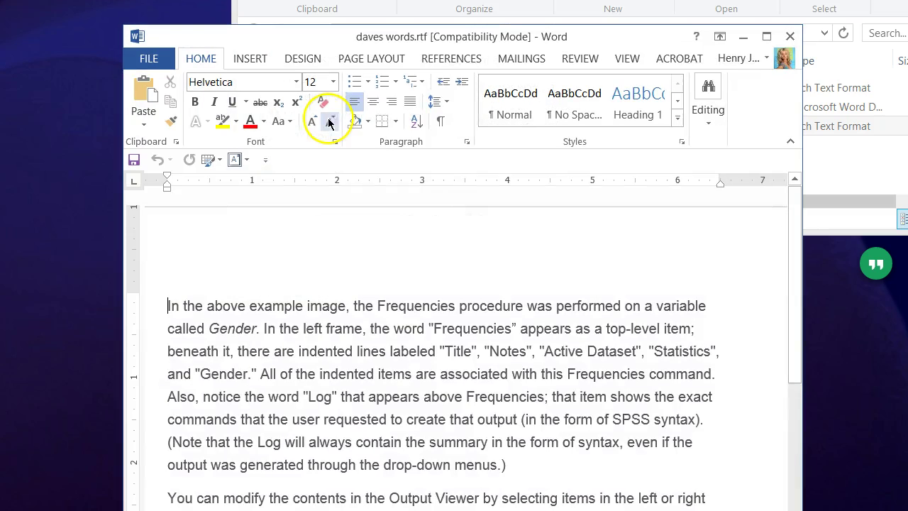
{"action": "left_click", "coordinate": [790, 36]}
Step: Open daves words.rtf in Word with the file's Edit command, and close the document
{"action": "right_click", "coordinate": [501, 107]}
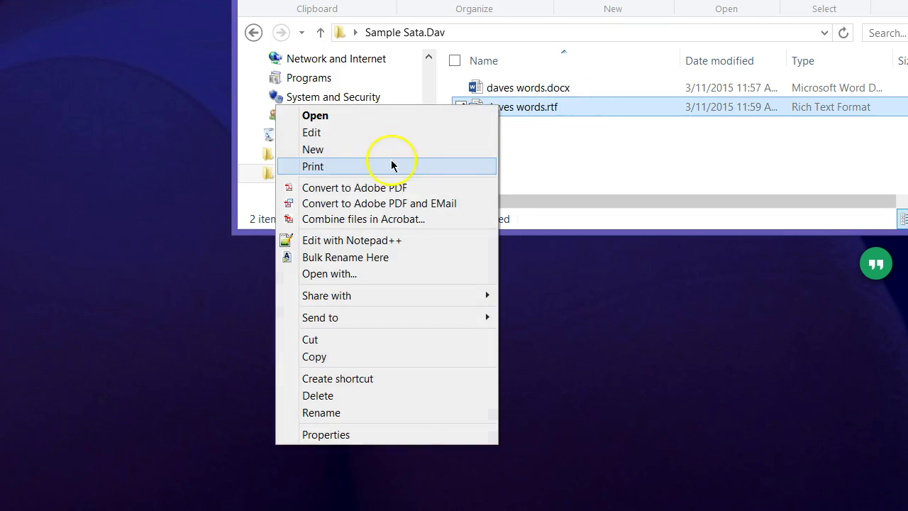
{"action": "left_click", "coordinate": [400, 135]}
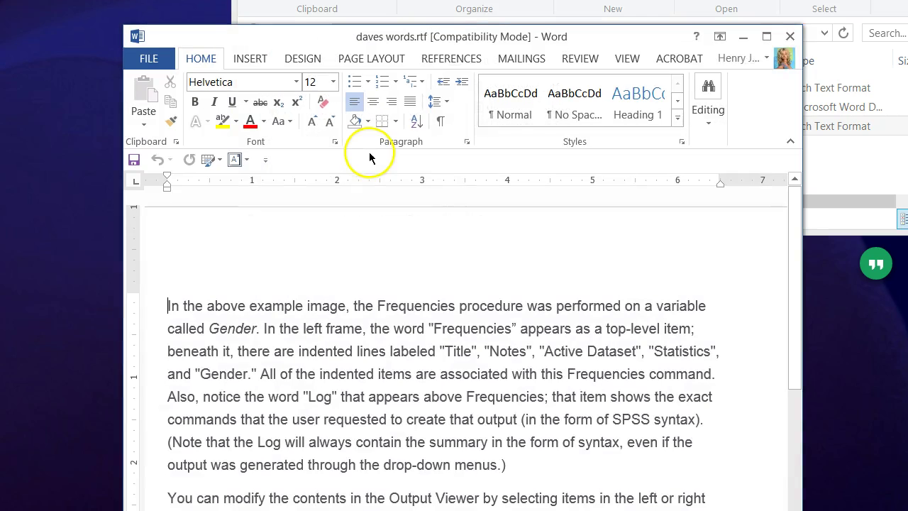
{"action": "left_click", "coordinate": [790, 36]}
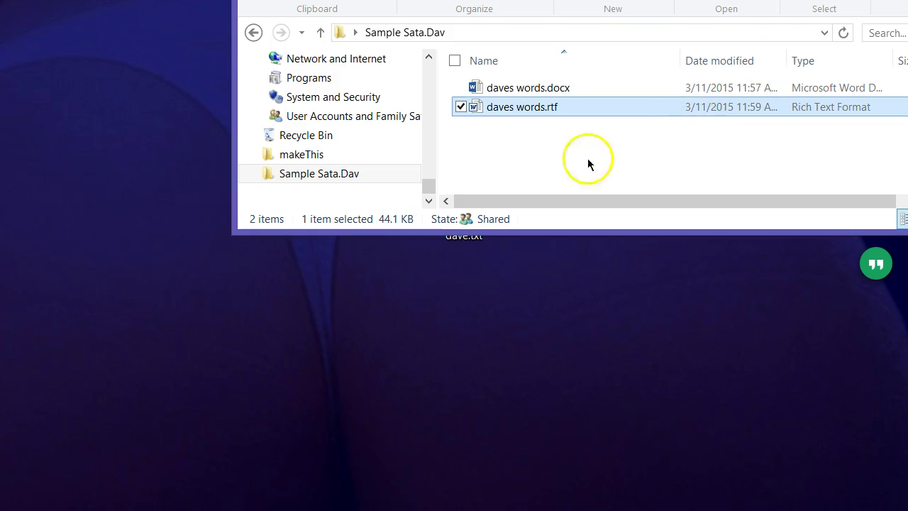
Step: Review the sharing and Send To options available for daves words.rtf
{"action": "right_click", "coordinate": [496, 109]}
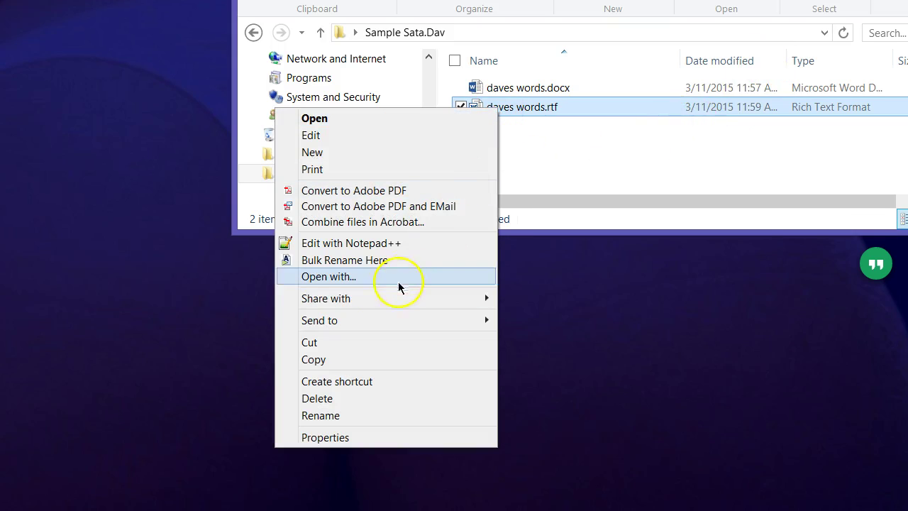
{"action": "mouse_move", "coordinate": [365, 300]}
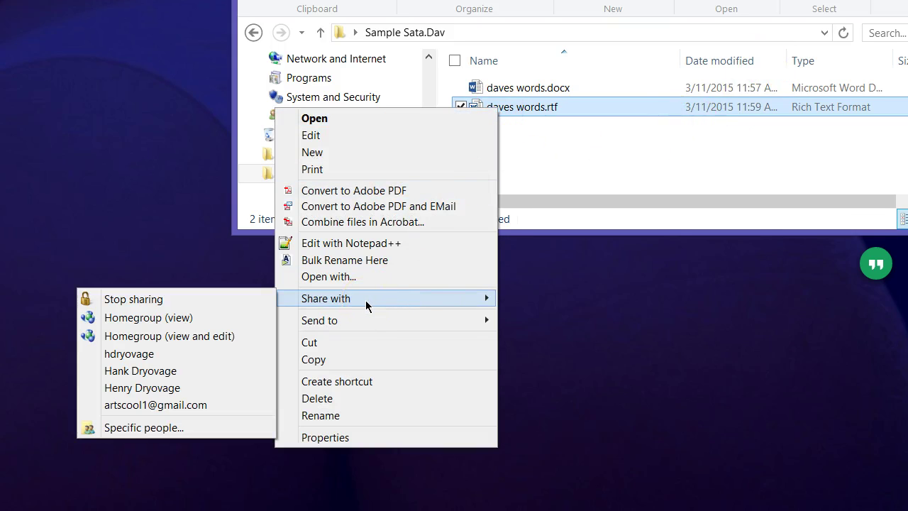
{"action": "mouse_move", "coordinate": [368, 323]}
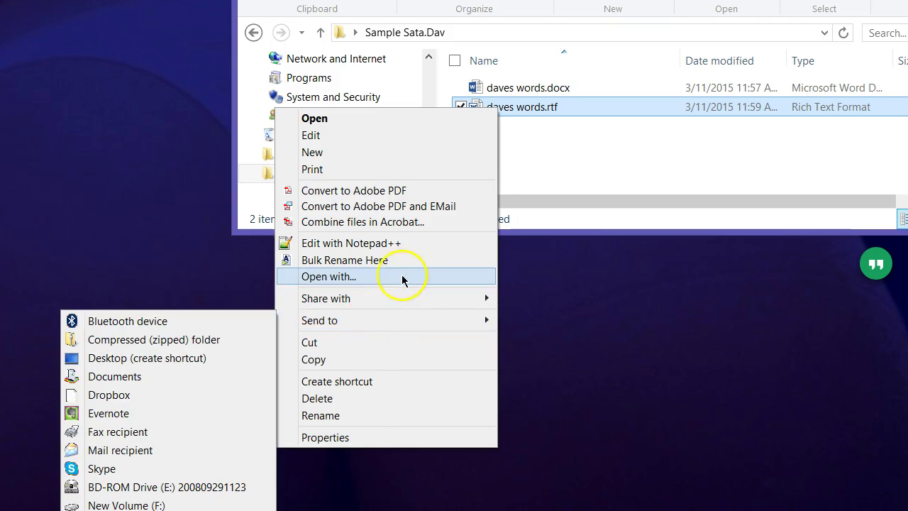
{"action": "left_click", "coordinate": [604, 146]}
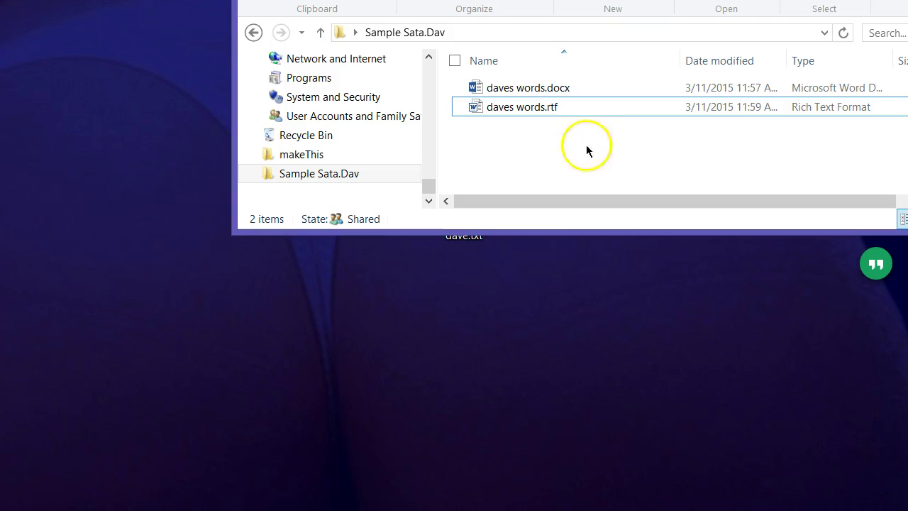
Step: Review the view layout options of the Sample Sata.Dav folder and select daves words.rtf again
{"action": "left_click", "coordinate": [505, 107]}
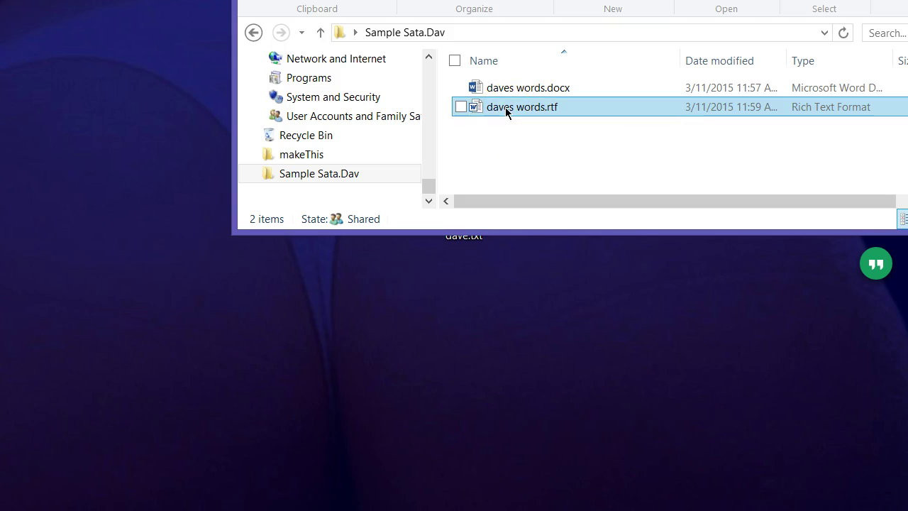
{"action": "right_click", "coordinate": [505, 107]}
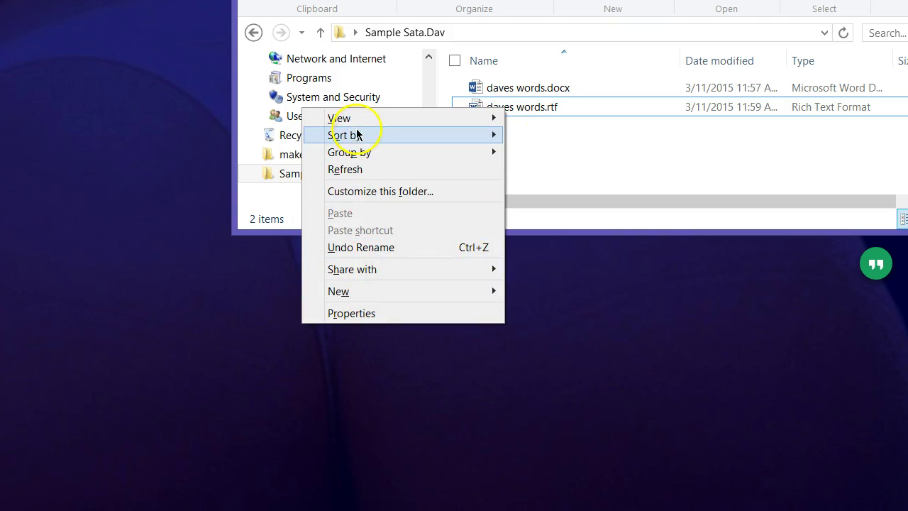
{"action": "mouse_move", "coordinate": [359, 125]}
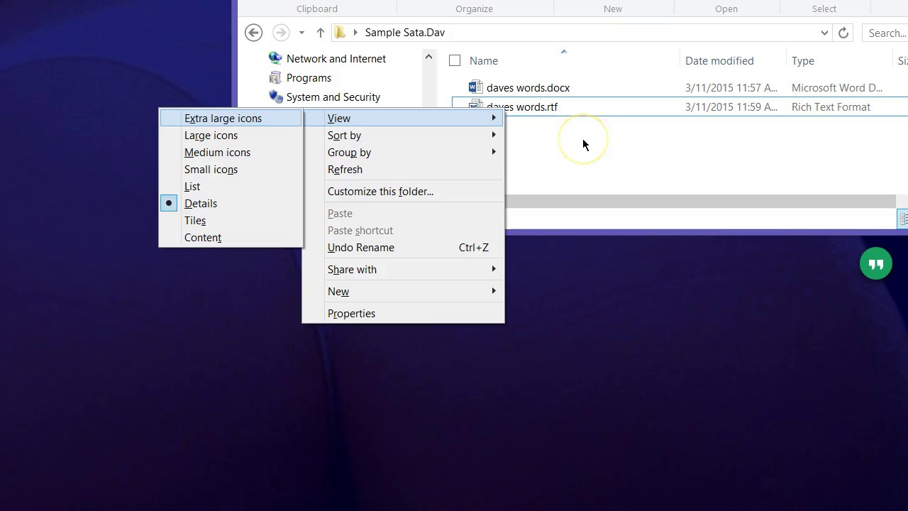
{"action": "left_click", "coordinate": [582, 143]}
{"action": "left_click", "coordinate": [565, 111]}
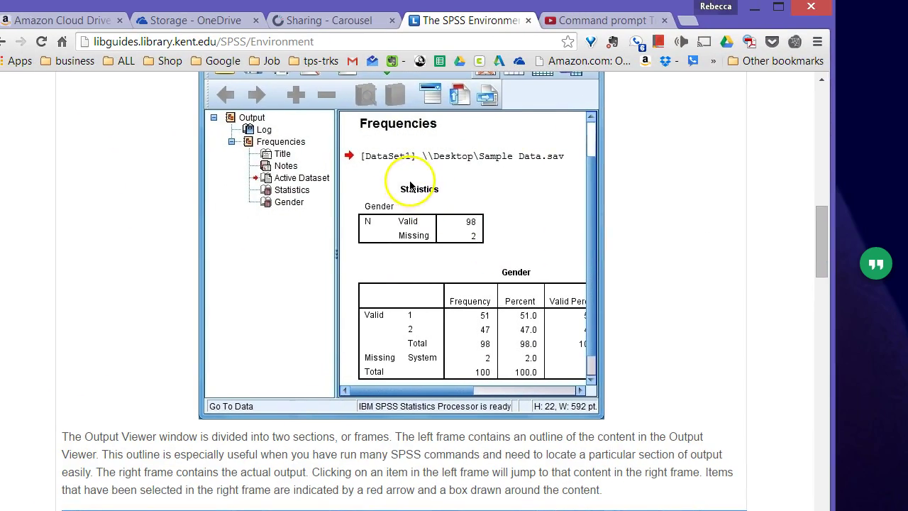
Step: Switch to the SPSS Environment page in Chrome and examine its Output Viewer, Syntax Editor and Active windows sections
{"action": "left_click_drag", "start_coordinate": [415, 187], "coordinate": [531, 165]}
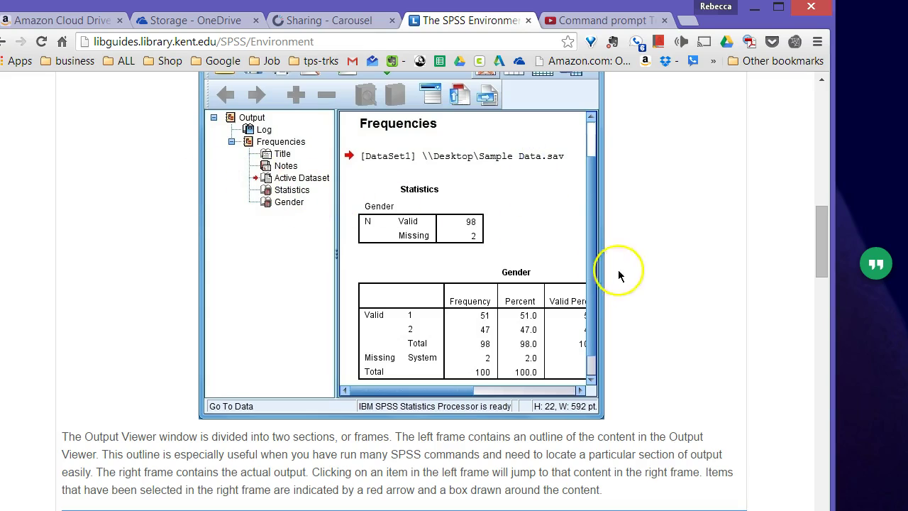
{"action": "left_click_drag", "start_coordinate": [620, 244], "coordinate": [575, 252]}
{"action": "scroll", "coordinate": [397, 309], "scroll_direction": "down", "scroll_amount": 8}
{"action": "scroll", "coordinate": [442, 318], "scroll_direction": "up", "scroll_amount": 3}
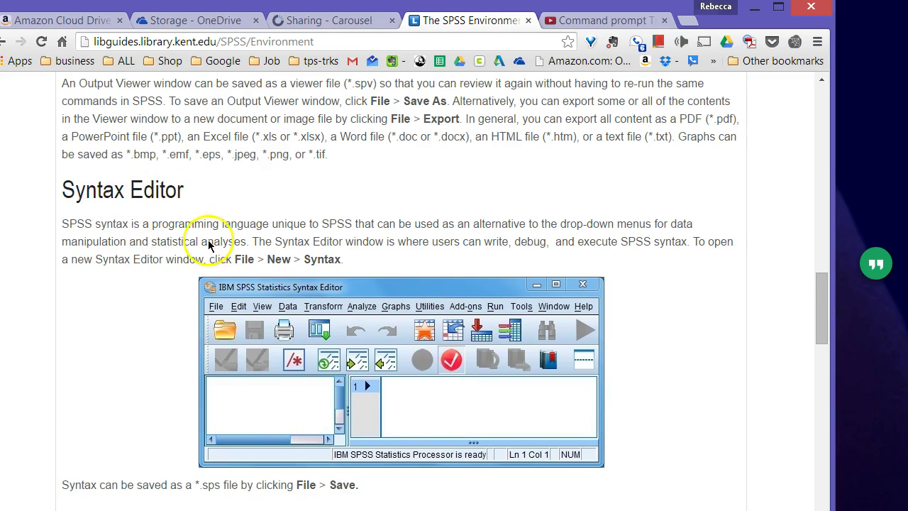
{"action": "scroll", "coordinate": [208, 240], "scroll_direction": "down", "scroll_amount": 2}
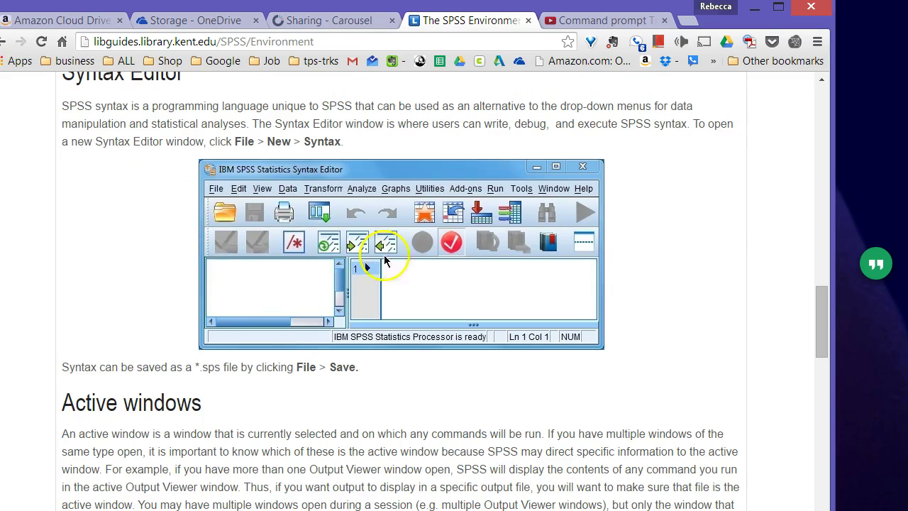
{"action": "scroll", "coordinate": [341, 252], "scroll_direction": "down", "scroll_amount": 4}
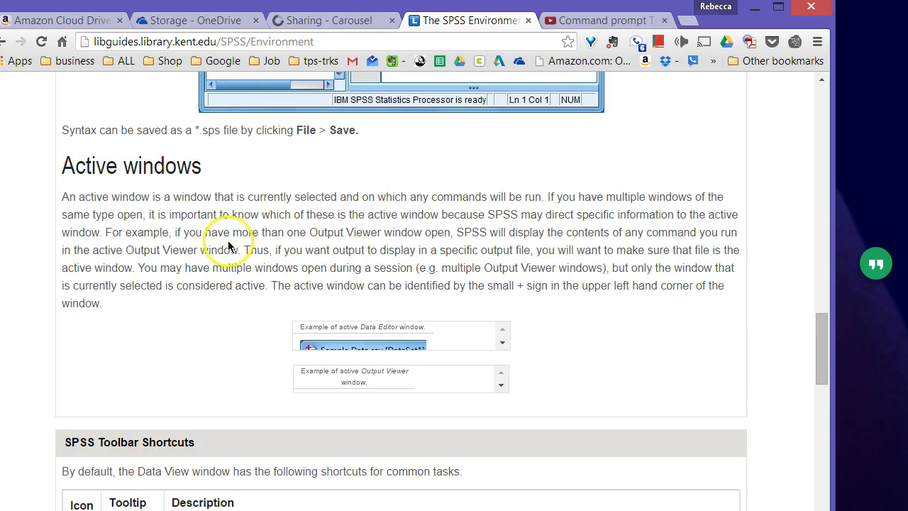
{"action": "scroll", "coordinate": [237, 248], "scroll_direction": "down", "scroll_amount": 4}
{"action": "scroll", "coordinate": [229, 266], "scroll_direction": "down", "scroll_amount": 4}
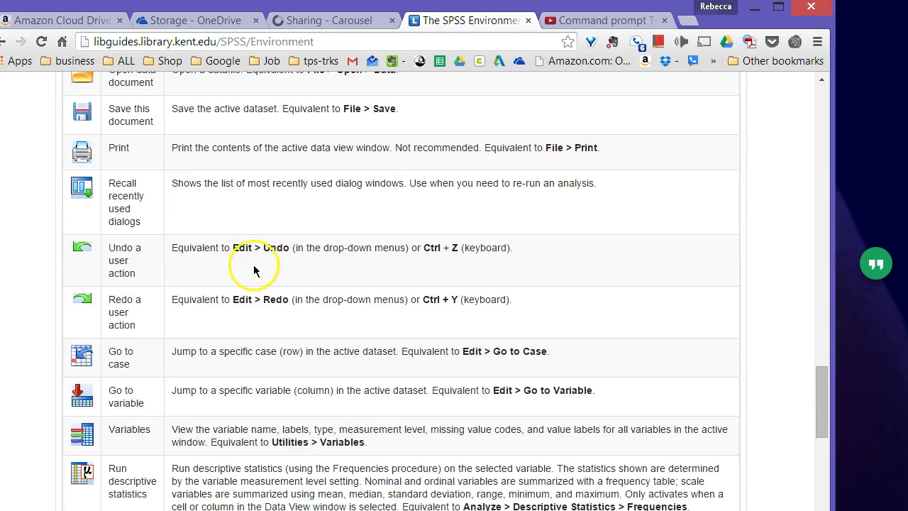
Step: Examine the SPSS Toolbar Shortcuts table, including the Print, Undo and Redo equivalents
{"action": "scroll", "coordinate": [254, 269], "scroll_direction": "up", "scroll_amount": 2}
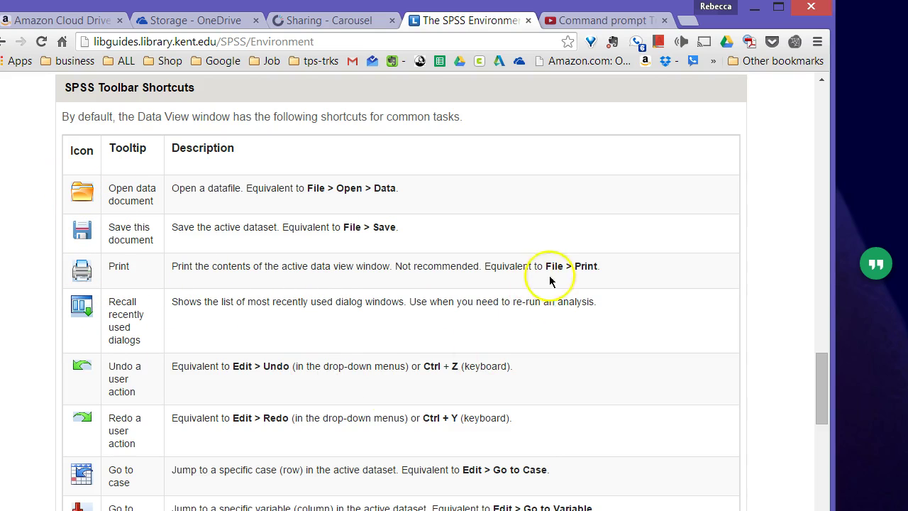
{"action": "scroll", "coordinate": [425, 383], "scroll_direction": "down", "scroll_amount": 2}
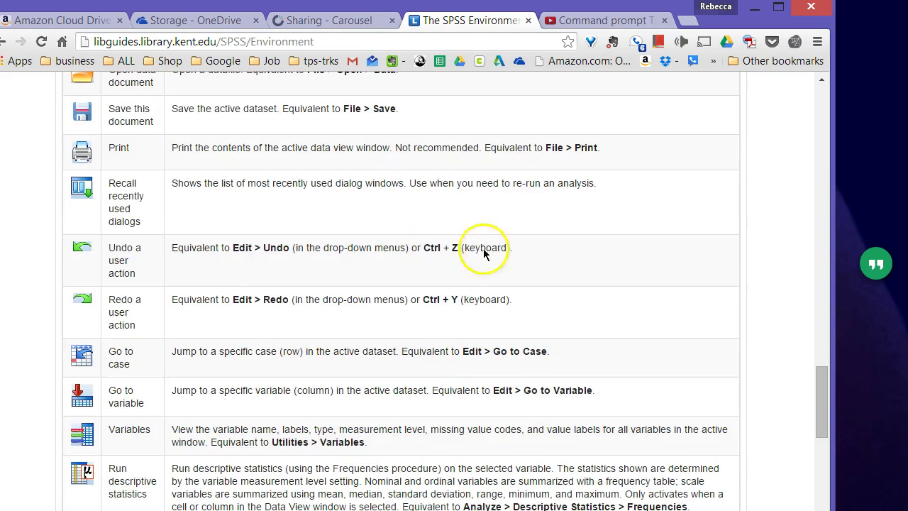
{"action": "left_click_drag", "start_coordinate": [394, 248], "coordinate": [238, 273]}
{"action": "left_click", "coordinate": [257, 329]}
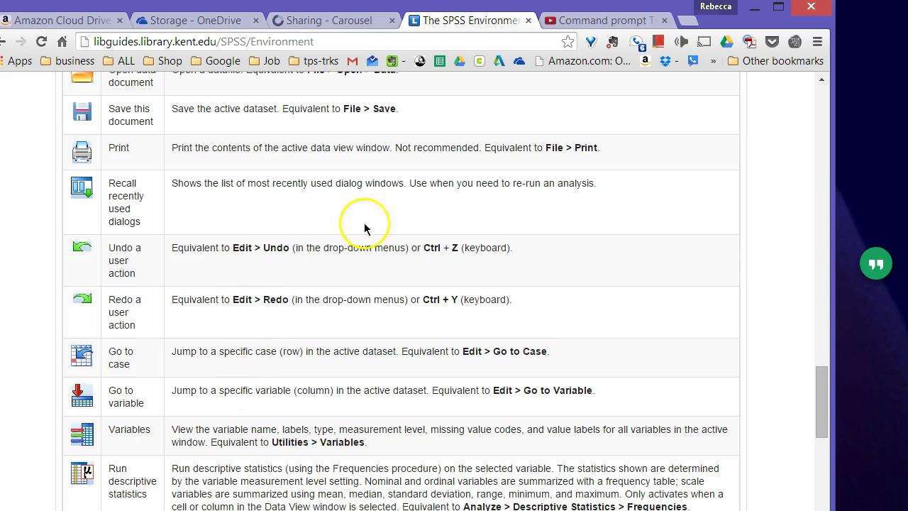
Step: Move the browser window aside, and open daves words.rtf in Word from the Sample Sata.Dav folder
{"action": "left_click_drag", "start_coordinate": [684, 11], "coordinate": [1, 335]}
{"action": "left_click_drag", "start_coordinate": [360, 43], "coordinate": [387, 50]}
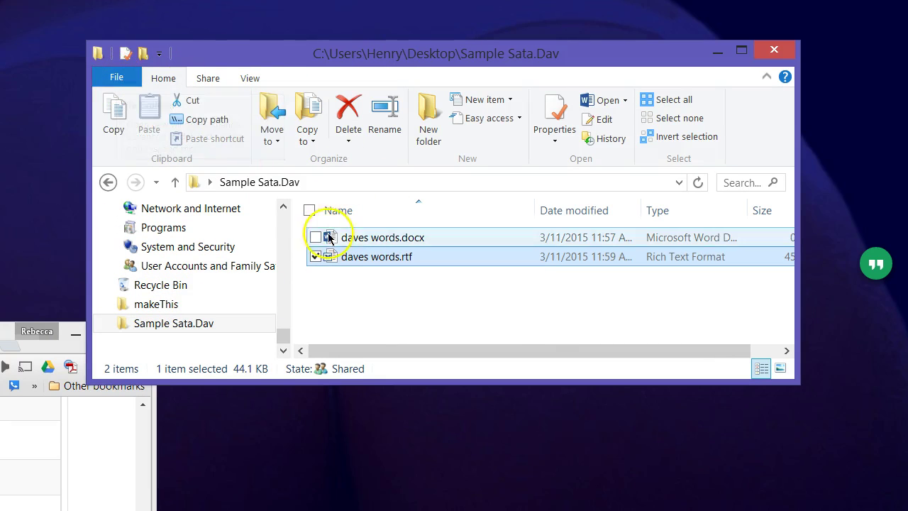
{"action": "left_click_drag", "start_coordinate": [398, 55], "coordinate": [359, 42]}
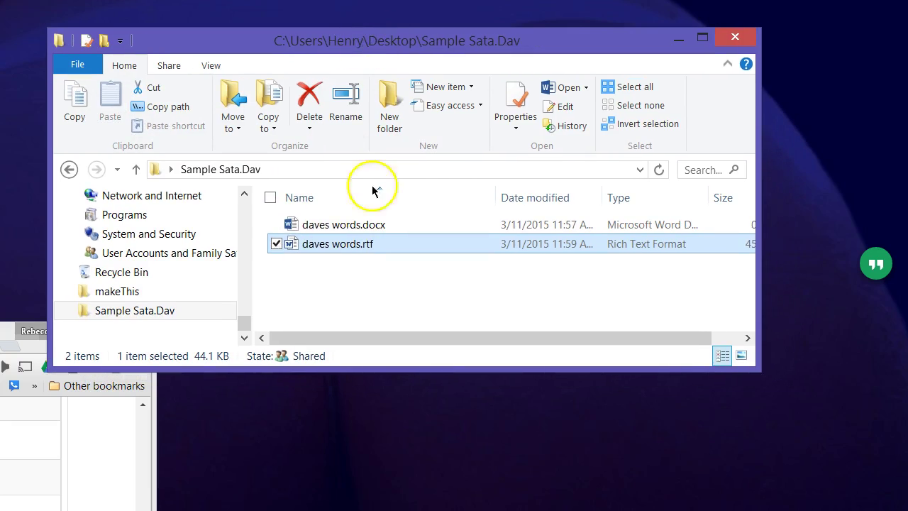
{"action": "double_click", "coordinate": [339, 246]}
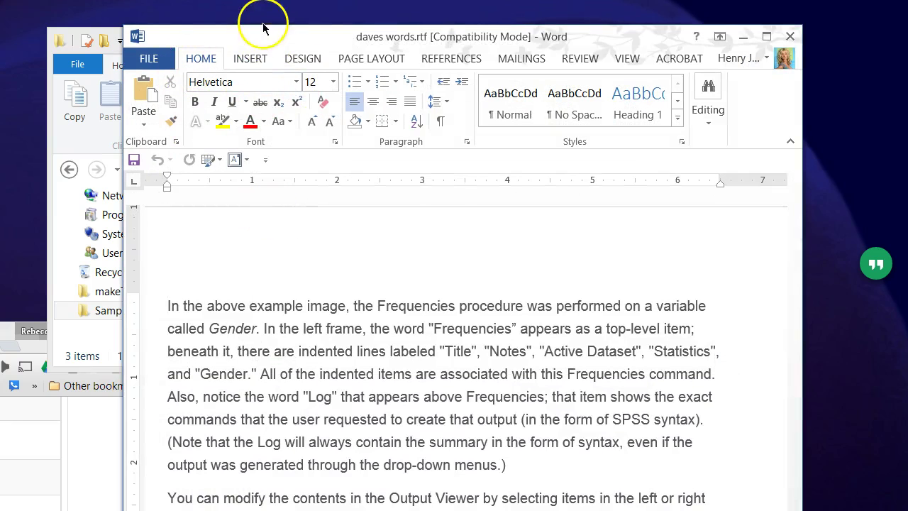
{"action": "left_click_drag", "start_coordinate": [263, 39], "coordinate": [256, 51]}
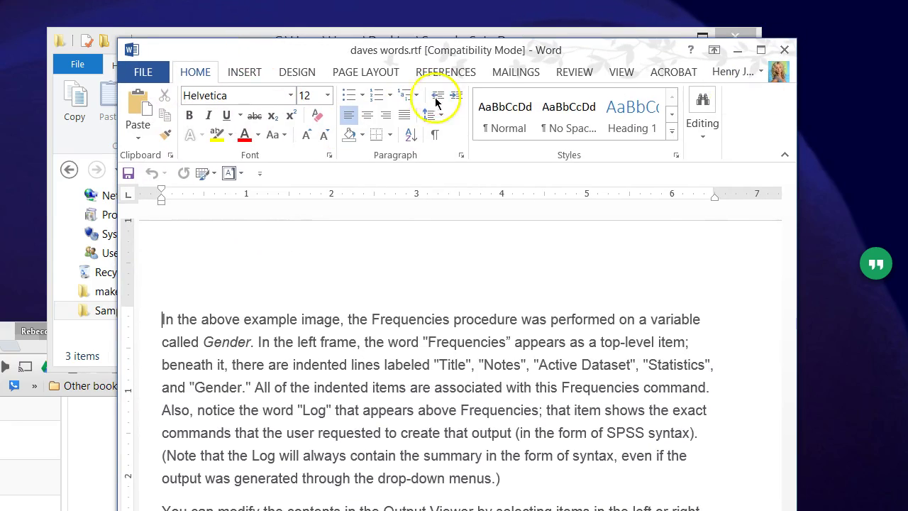
Step: View the Info page of daves words.rtf and return to the document text
{"action": "left_click", "coordinate": [142, 72]}
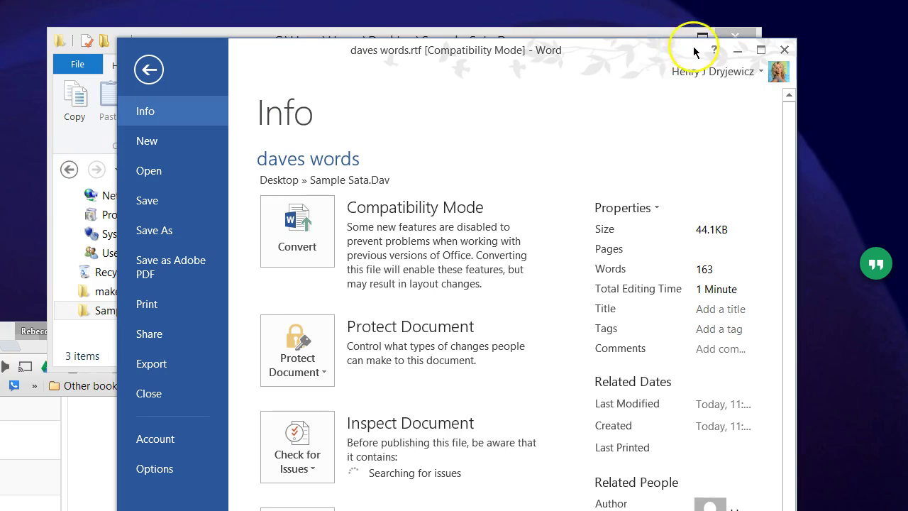
{"action": "left_click", "coordinate": [148, 69]}
{"action": "left_click_drag", "start_coordinate": [319, 55], "coordinate": [326, 47]}
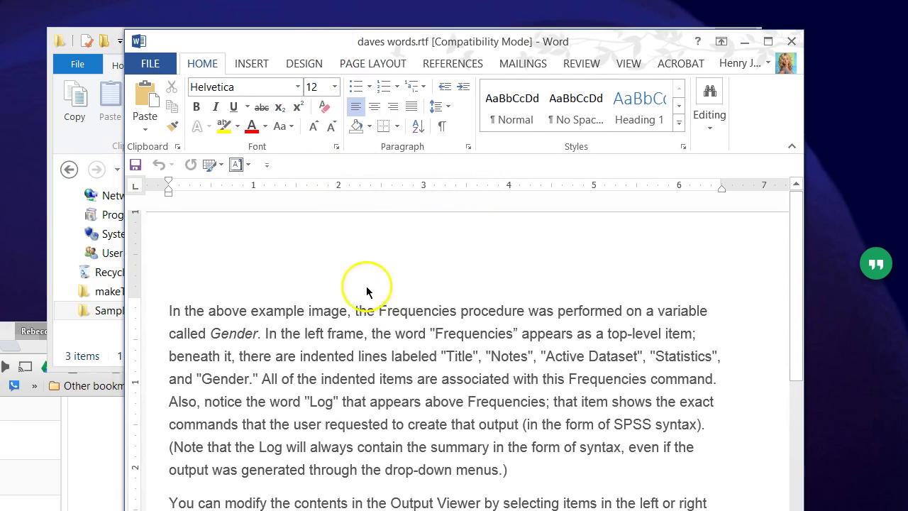
Step: Examine the shortcut menu of the document's first paragraph, trying a selection of the words "image, the Frequencies"
{"action": "right_click", "coordinate": [321, 309]}
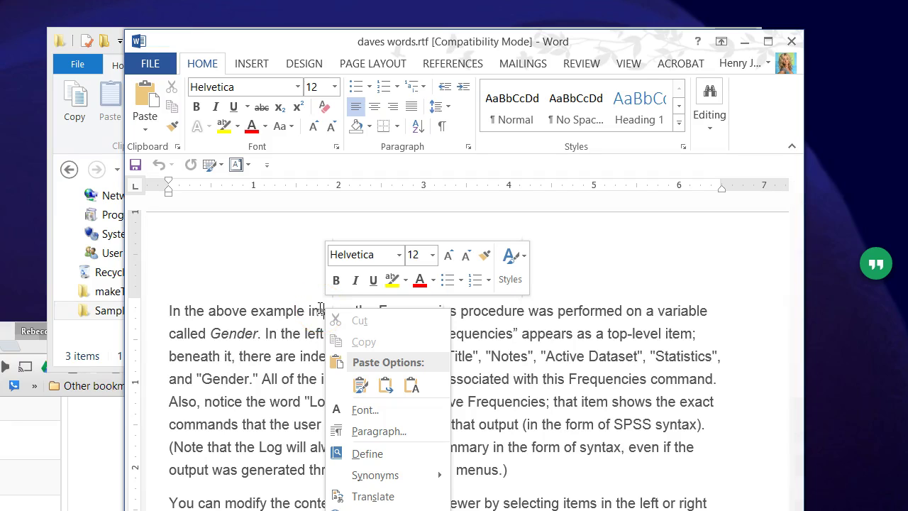
{"action": "left_click_drag", "start_coordinate": [297, 45], "coordinate": [291, 37]}
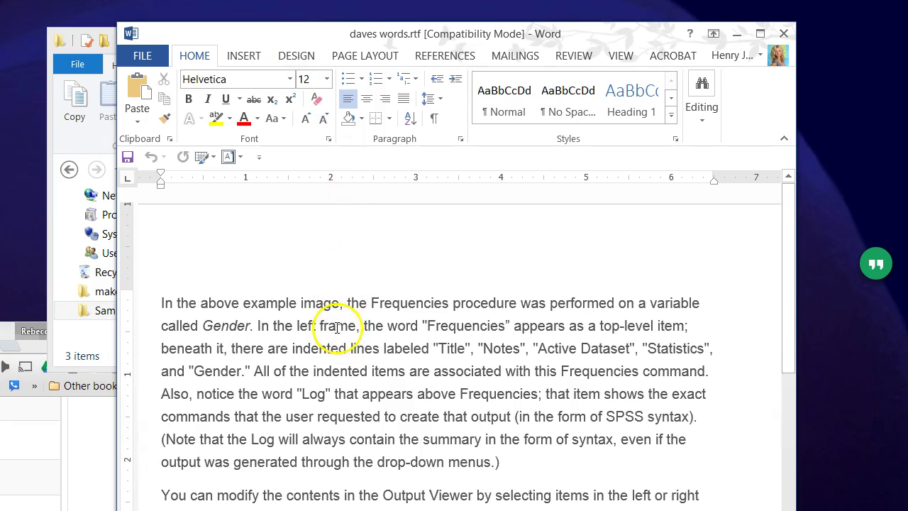
{"action": "right_click", "coordinate": [338, 326]}
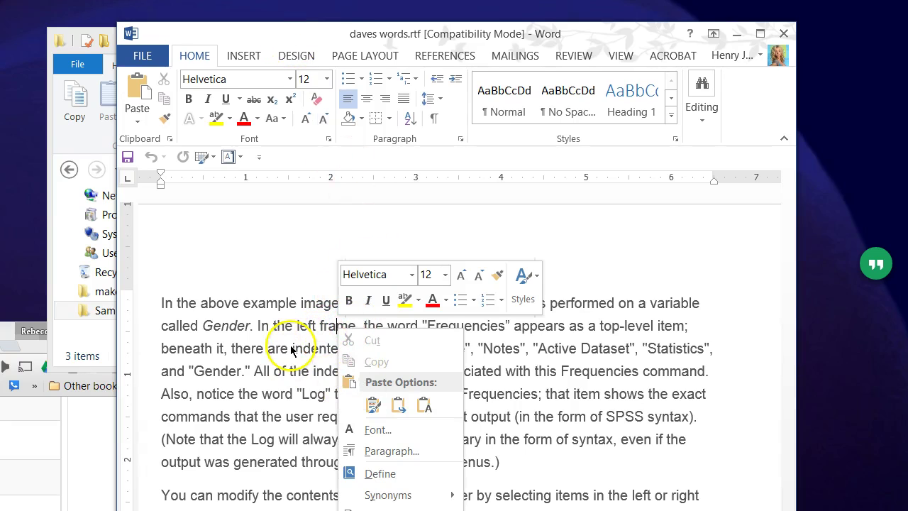
{"action": "key", "text": "Escape"}
{"action": "left_click_drag", "start_coordinate": [314, 300], "coordinate": [431, 298]}
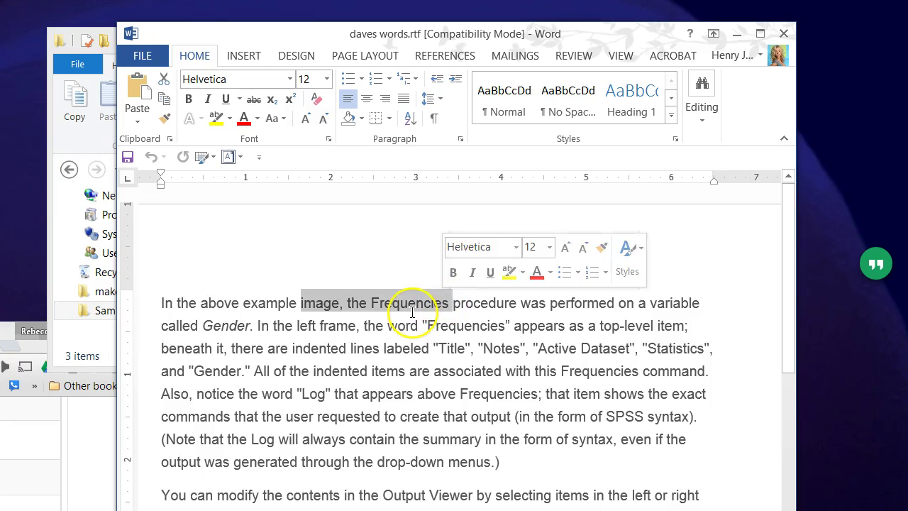
{"action": "right_click", "coordinate": [412, 312]}
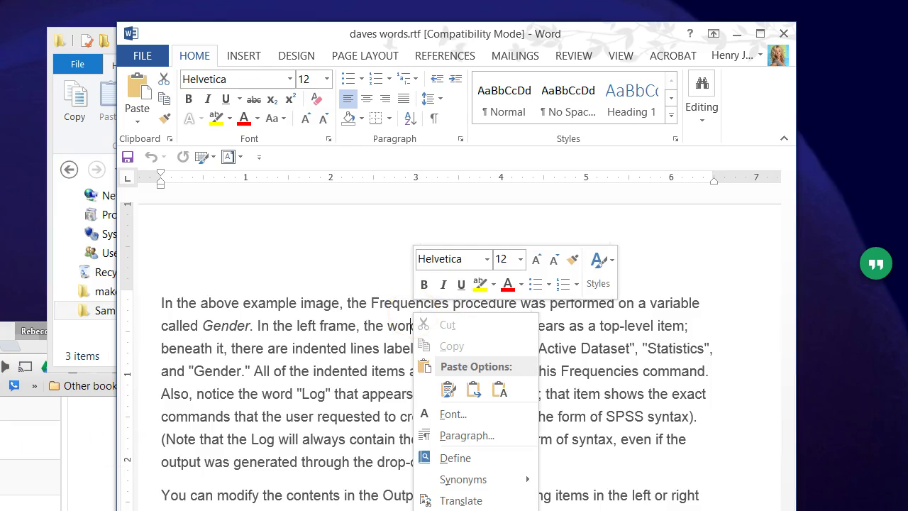
Step: Move the browser window back into view, and close daves words.rtf to return to the Sample Sata.Dav folder window
{"action": "left_click_drag", "start_coordinate": [1, 332], "coordinate": [619, 25]}
{"action": "left_click", "coordinate": [783, 33]}
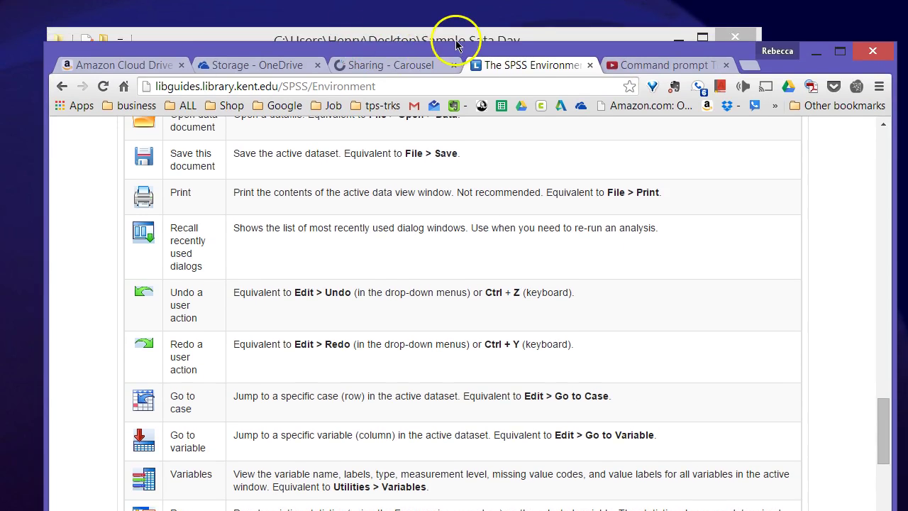
{"action": "left_click", "coordinate": [455, 40]}
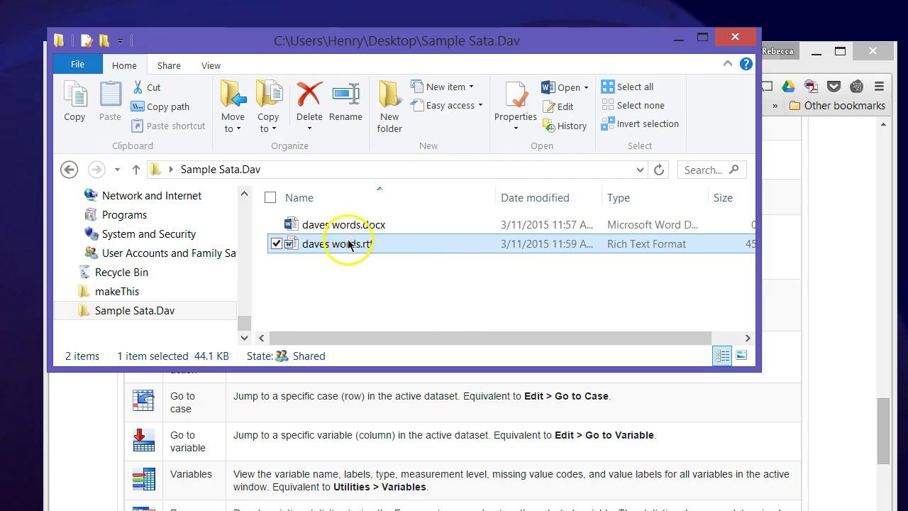
Step: Create a new text document named dave.txt in the Sample Sata.Dav folder
{"action": "right_click", "coordinate": [358, 276]}
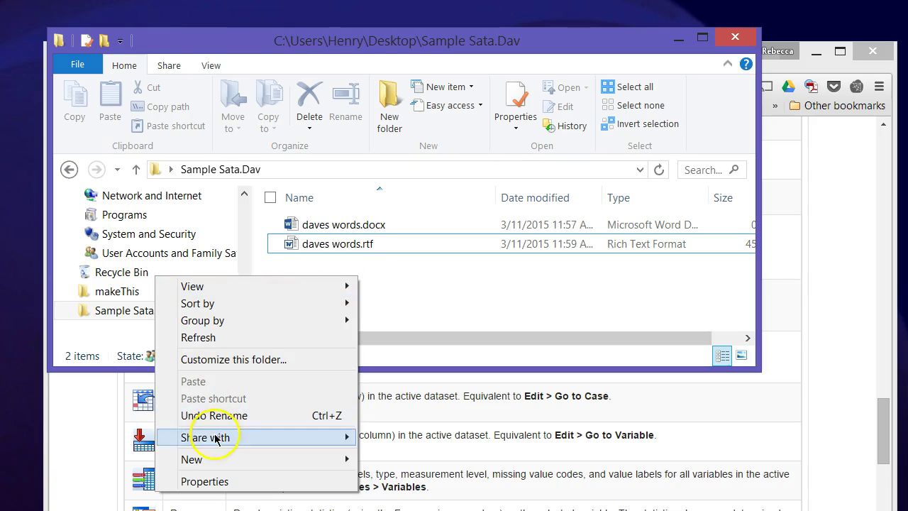
{"action": "mouse_move", "coordinate": [216, 461]}
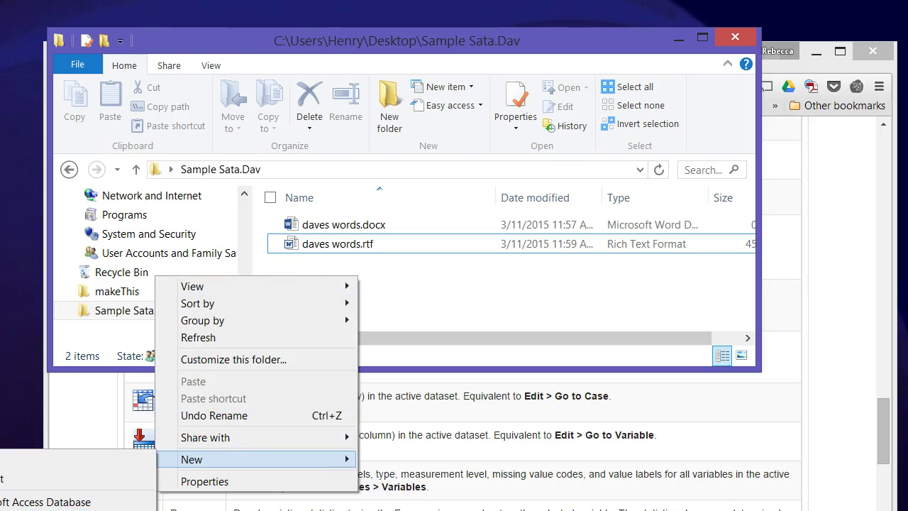
{"action": "type", "text": "t Document.txt"}
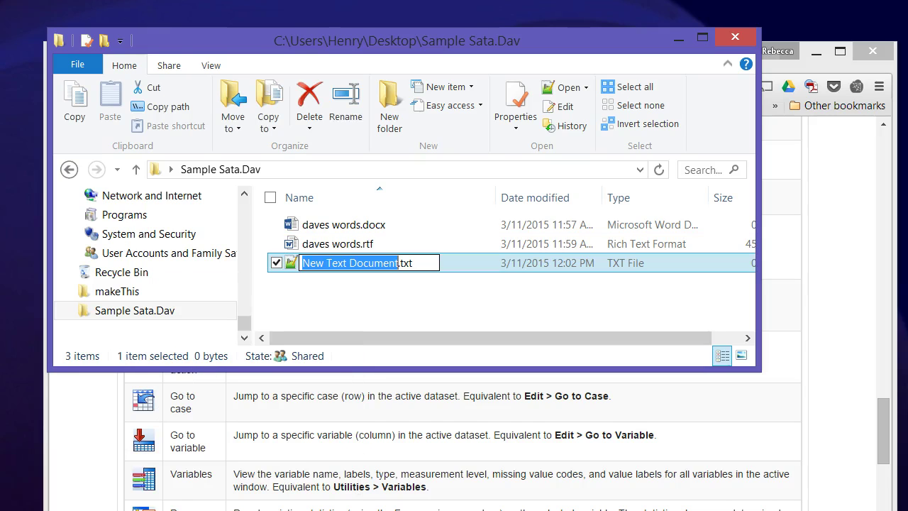
{"action": "type", "text": "dave"}
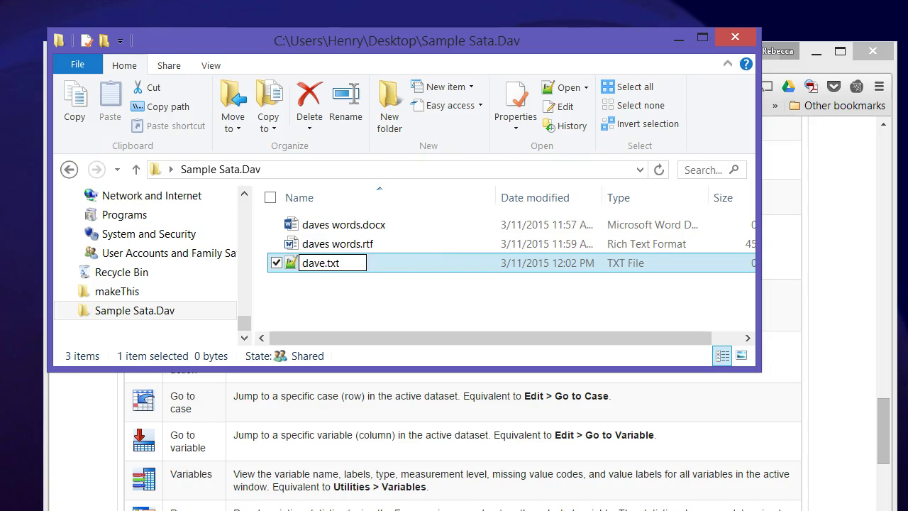
{"action": "key", "text": "Return"}
Step: Open dave.txt in Notepad++ and reposition its window so the File commands fit on screen
{"action": "double_click", "coordinate": [294, 224]}
{"action": "left_click_drag", "start_coordinate": [430, 39], "coordinate": [363, 61]}
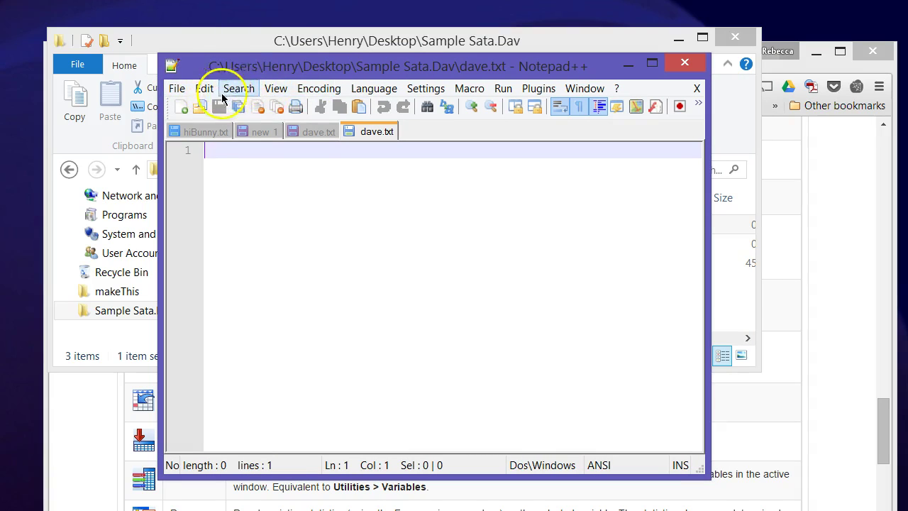
{"action": "left_click", "coordinate": [178, 90]}
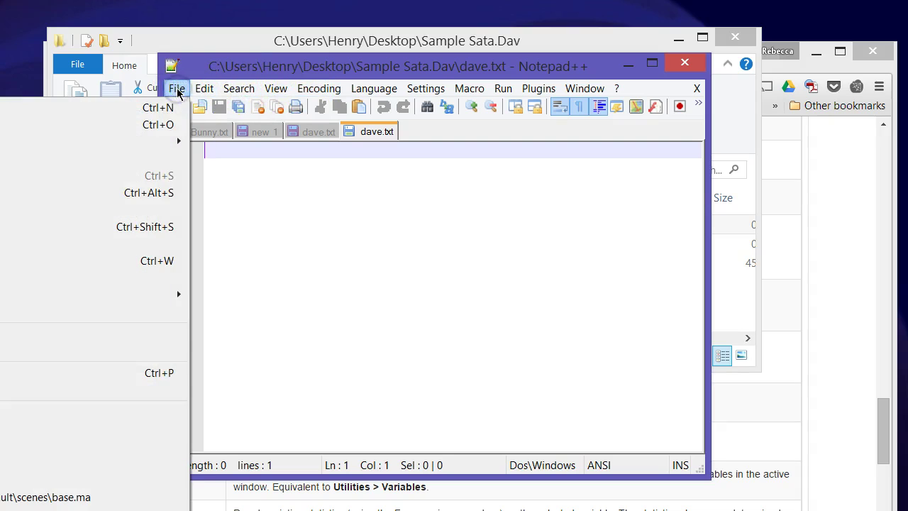
{"action": "left_click", "coordinate": [228, 71]}
{"action": "left_click_drag", "start_coordinate": [228, 71], "coordinate": [807, 55]}
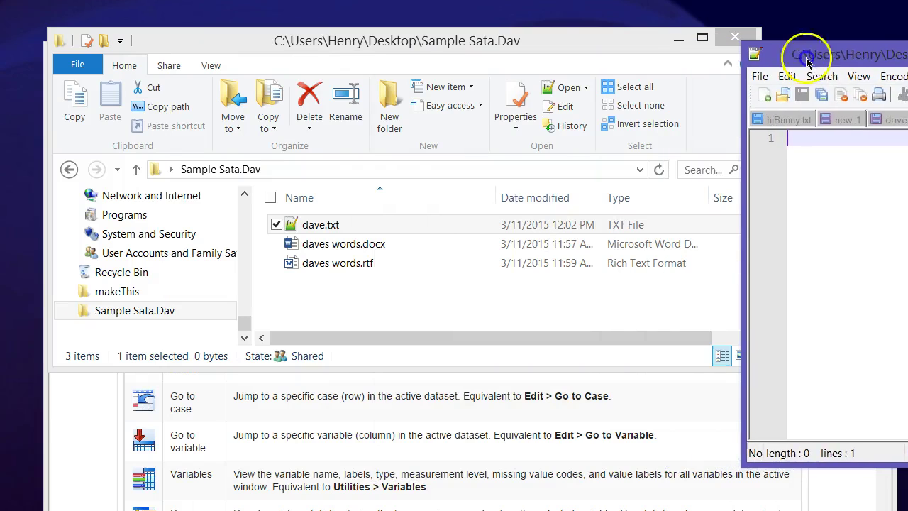
Step: Examine the File, Search and Edit commands available for dave.txt, repositioning the editor window as needed
{"action": "left_click", "coordinate": [761, 78]}
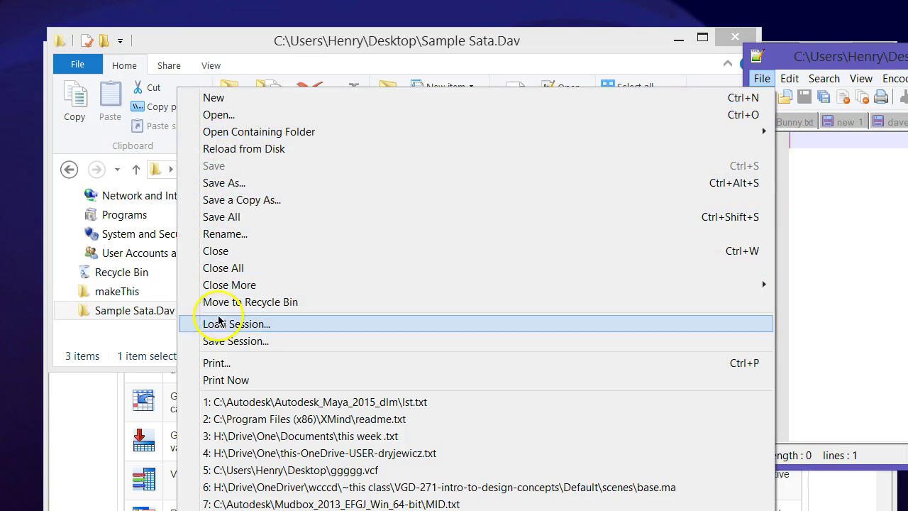
{"action": "mouse_move", "coordinate": [823, 78]}
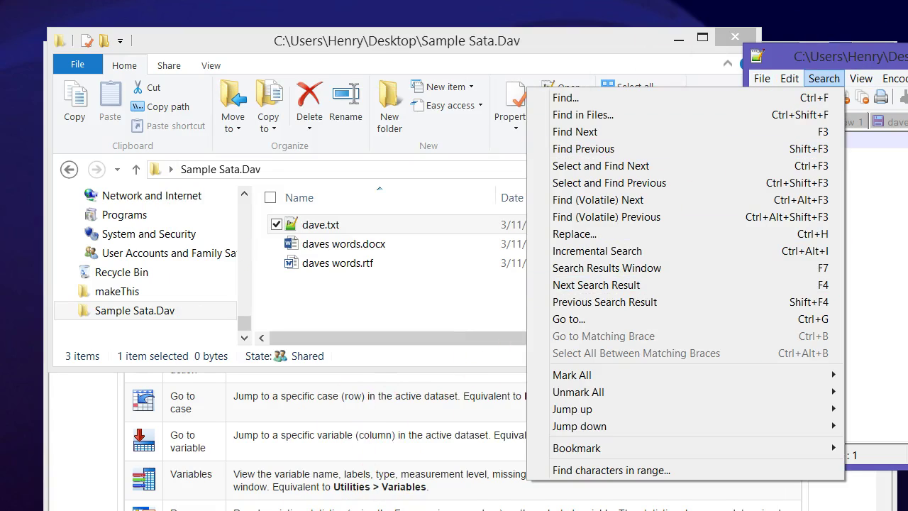
{"action": "left_click_drag", "start_coordinate": [809, 56], "coordinate": [537, 57]}
{"action": "left_click", "coordinate": [500, 80]}
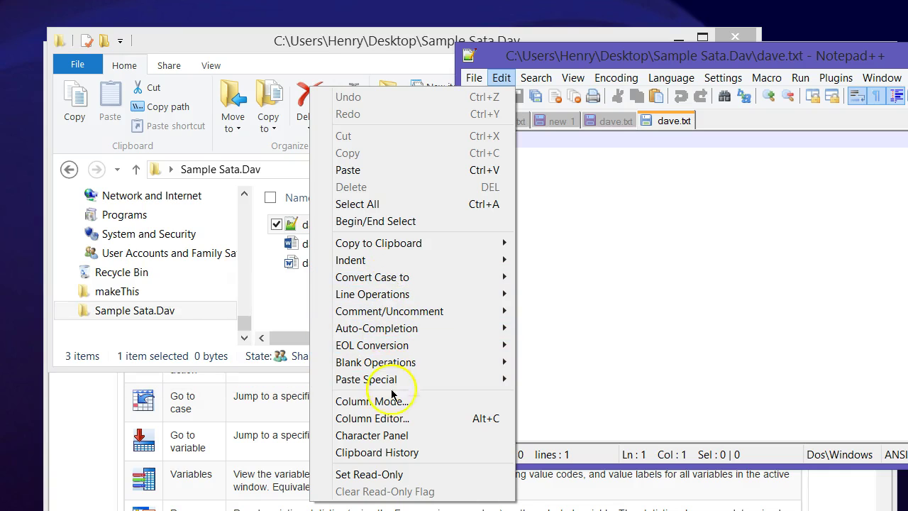
{"action": "left_click_drag", "start_coordinate": [615, 55], "coordinate": [389, 66]}
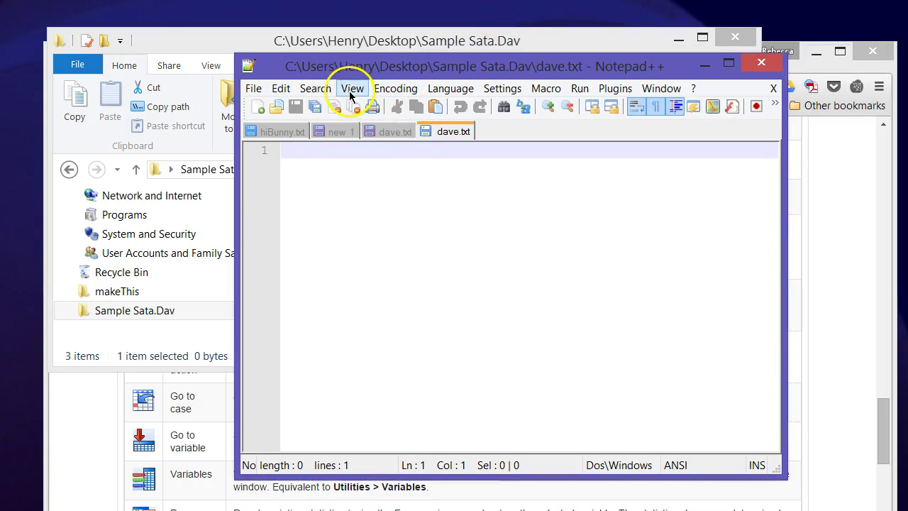
{"action": "left_click", "coordinate": [282, 89]}
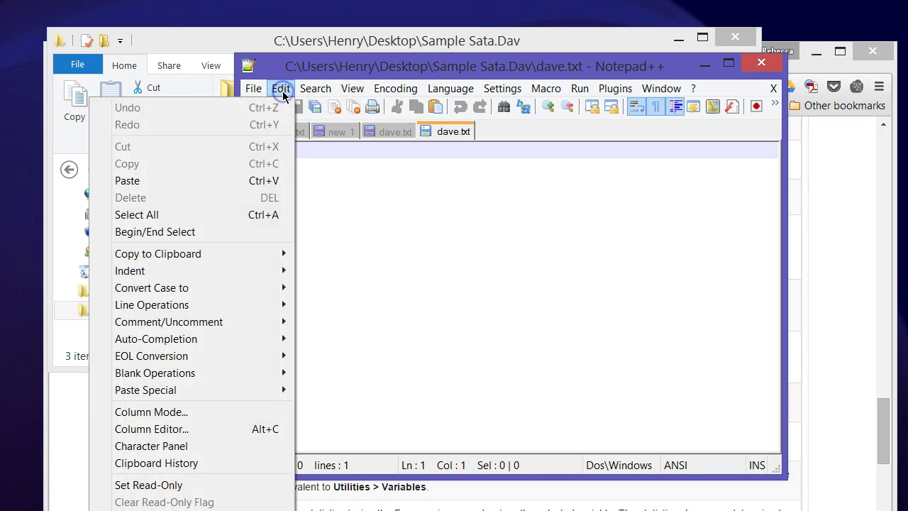
{"action": "left_click", "coordinate": [306, 88]}
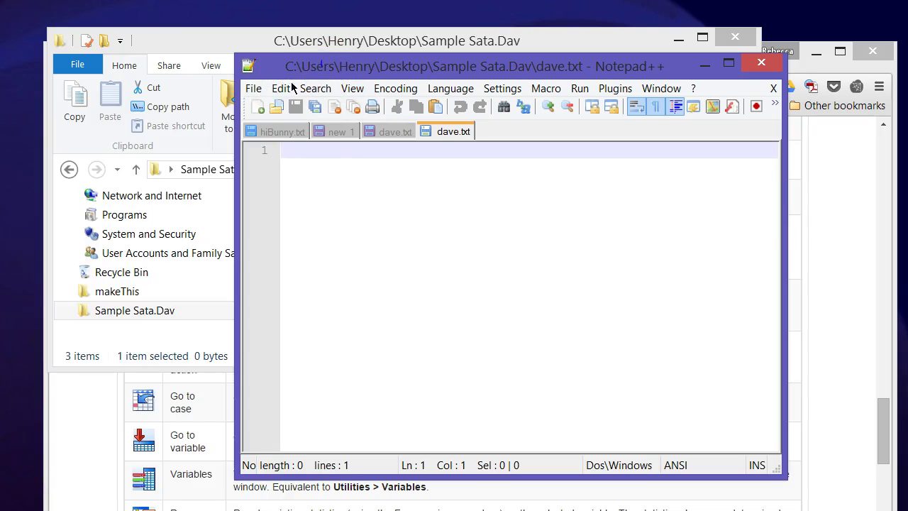
Step: Bring up the print settings for dave.txt and move them clear of the editor window
{"action": "left_click", "coordinate": [253, 89]}
{"action": "left_click_drag", "start_coordinate": [269, 90], "coordinate": [763, 65]}
{"action": "left_click", "coordinate": [758, 62]}
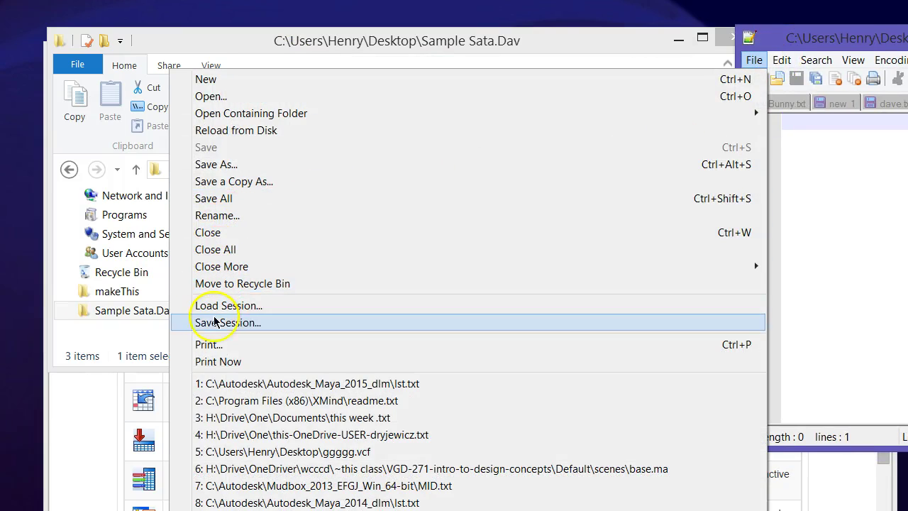
{"action": "left_click", "coordinate": [211, 348]}
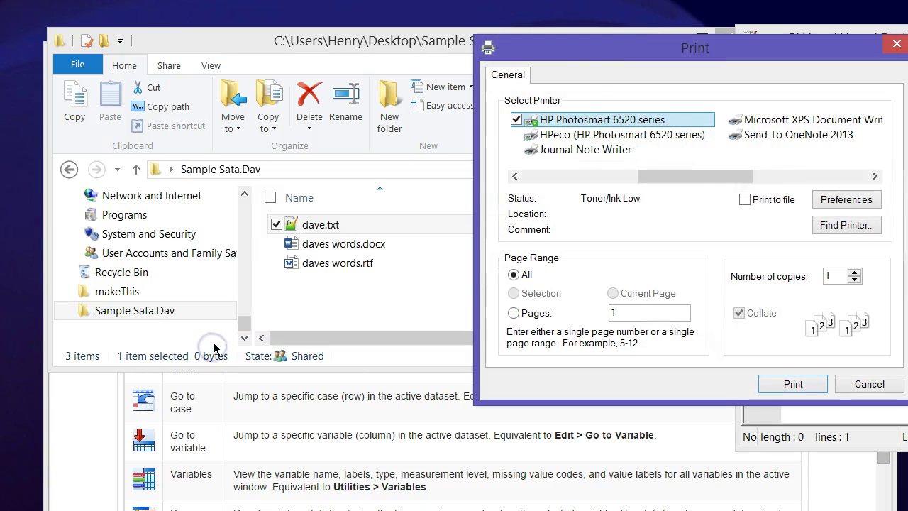
{"action": "left_click_drag", "start_coordinate": [647, 55], "coordinate": [252, 98]}
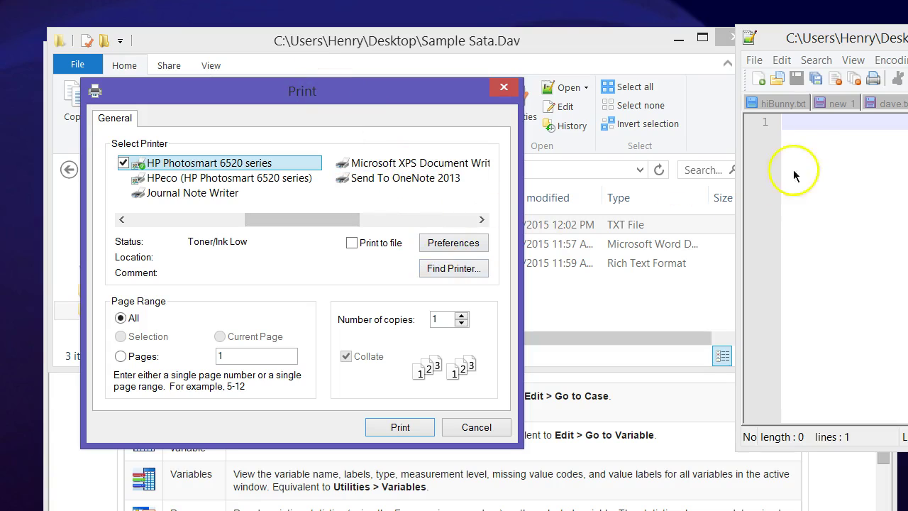
{"action": "left_click", "coordinate": [808, 45]}
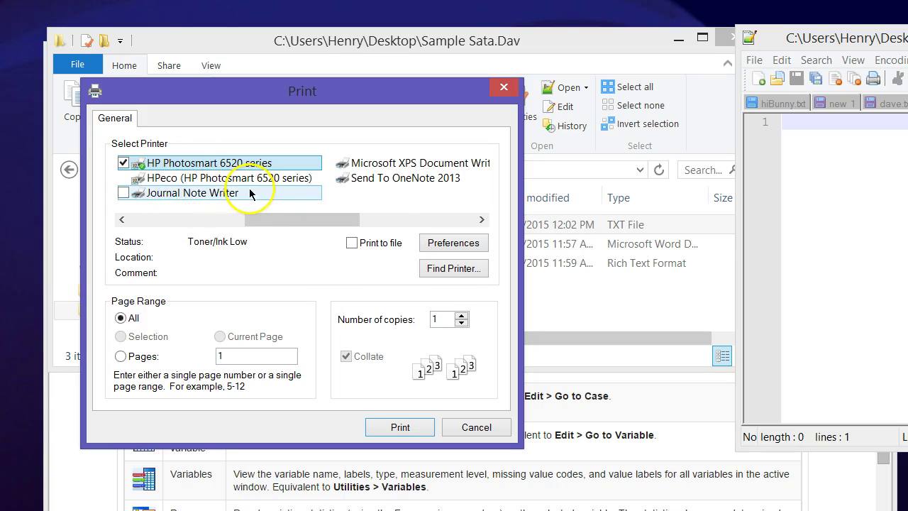
Step: Browse the full list of available printers, checking the Send To OneNote 2013 option
{"action": "left_click_drag", "start_coordinate": [337, 222], "coordinate": [460, 224]}
{"action": "left_click", "coordinate": [182, 182]}
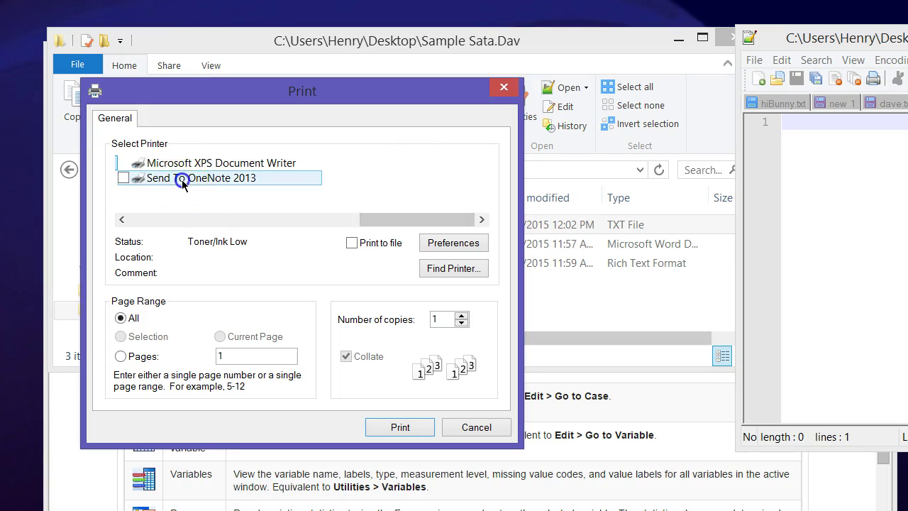
{"action": "left_click_drag", "start_coordinate": [385, 219], "coordinate": [367, 224]}
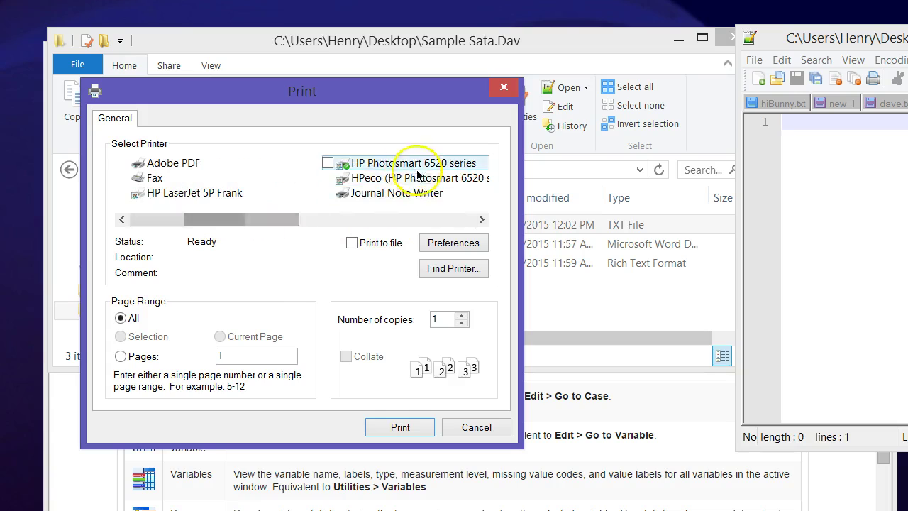
{"action": "left_click_drag", "start_coordinate": [268, 221], "coordinate": [211, 225]}
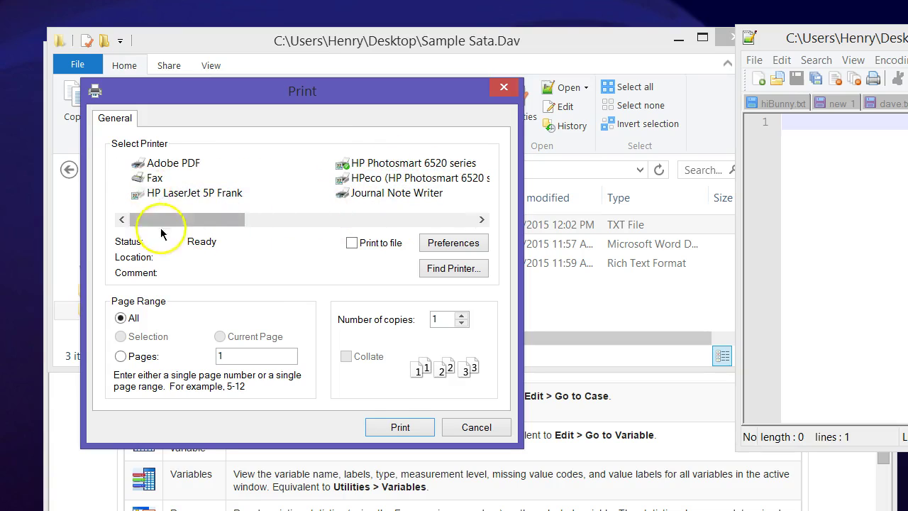
Step: Inspect the Adobe PDF, Fax and HPeco printer choices, then cancel printing and bring the dave.txt window back into view
{"action": "left_click", "coordinate": [160, 163]}
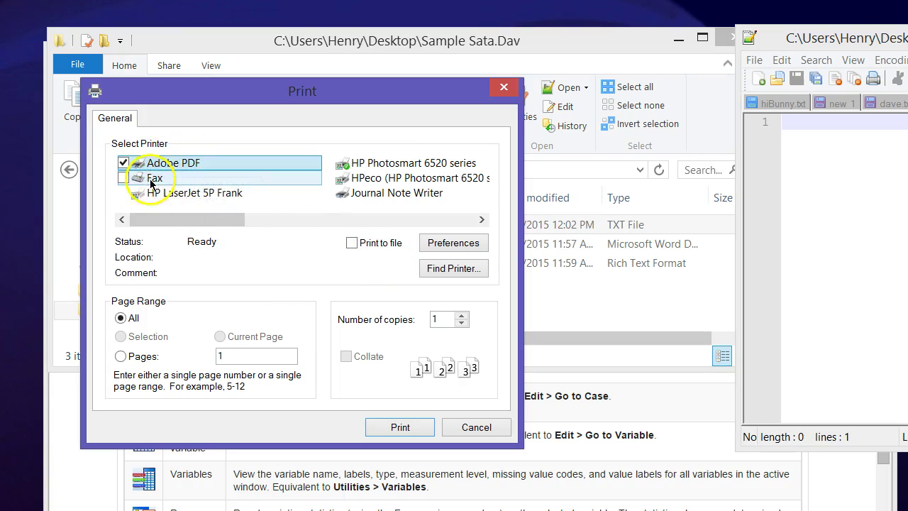
{"action": "left_click", "coordinate": [153, 179]}
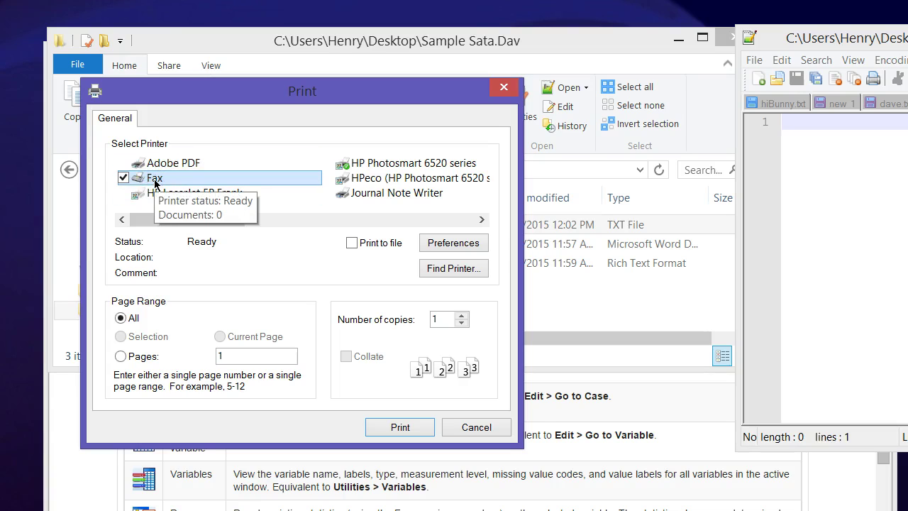
{"action": "left_click", "coordinate": [161, 165]}
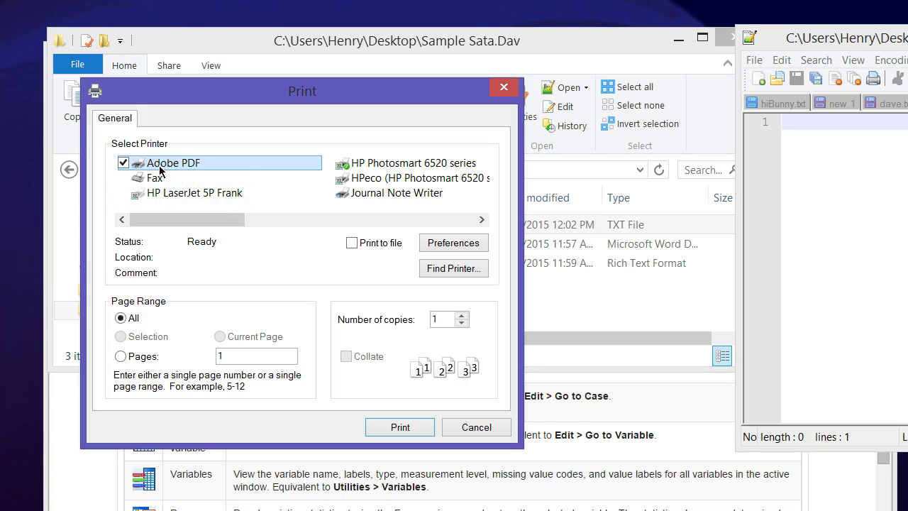
{"action": "left_click", "coordinate": [191, 164]}
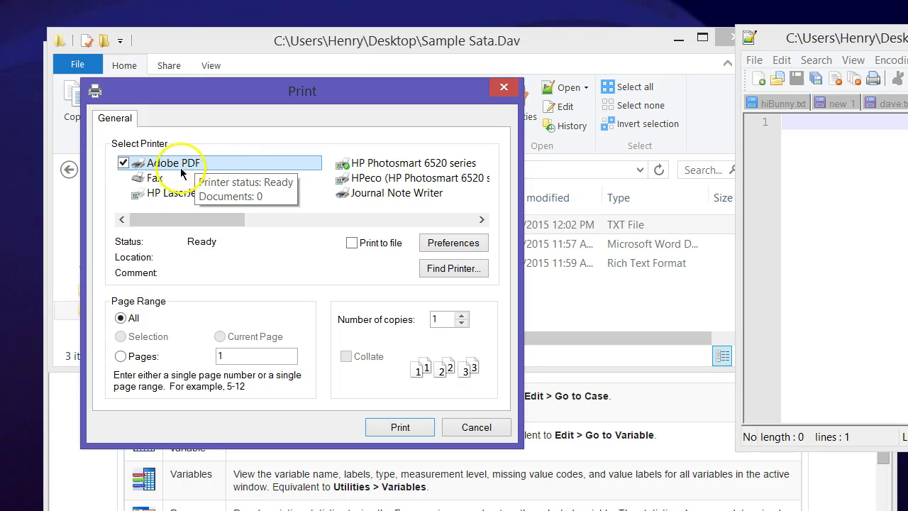
{"action": "left_click", "coordinate": [368, 177]}
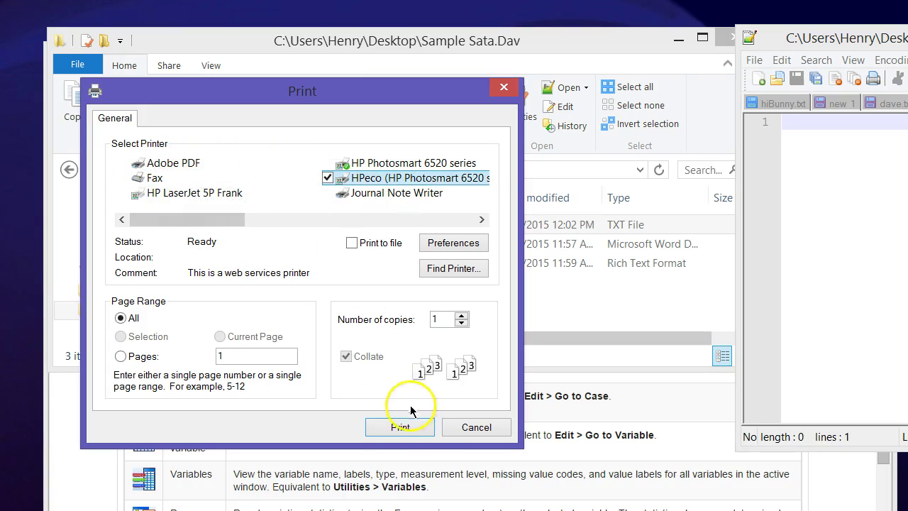
{"action": "left_click", "coordinate": [476, 428]}
{"action": "left_click_drag", "start_coordinate": [783, 41], "coordinate": [204, 55]}
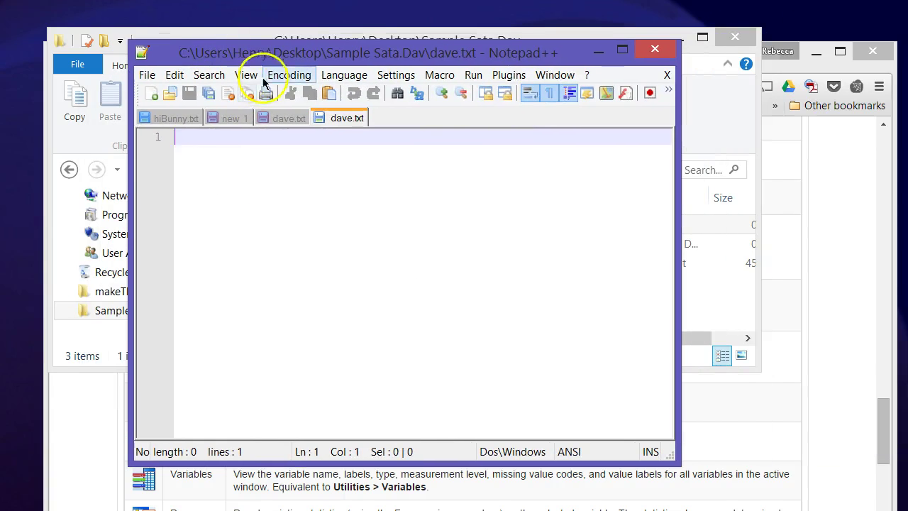